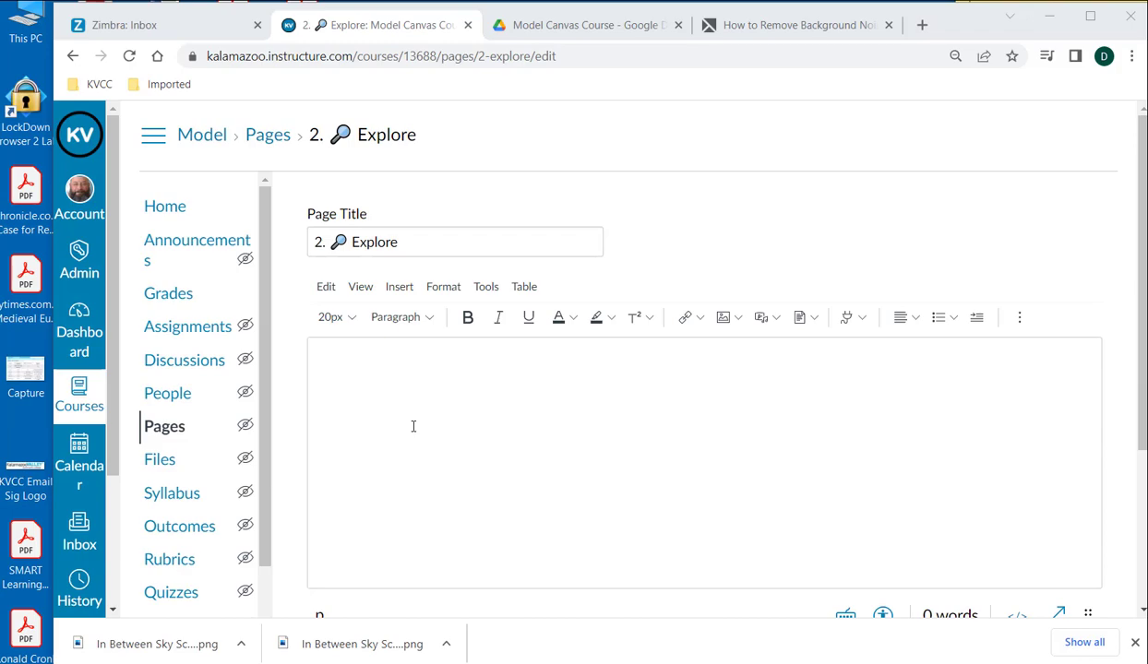
In the Upload Image dialog, search Unsplash for 'architecture' and pick the orange-glass skyscraper photo
{"action": "left_click", "coordinate": [400, 287]}
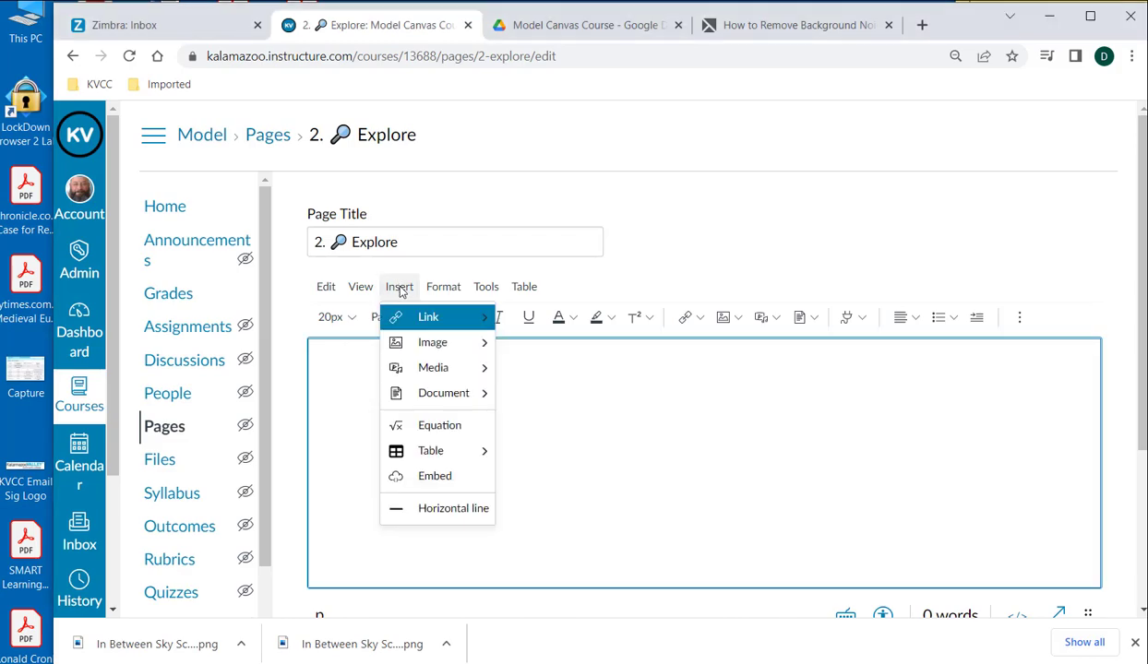
{"action": "mouse_move", "coordinate": [429, 346]}
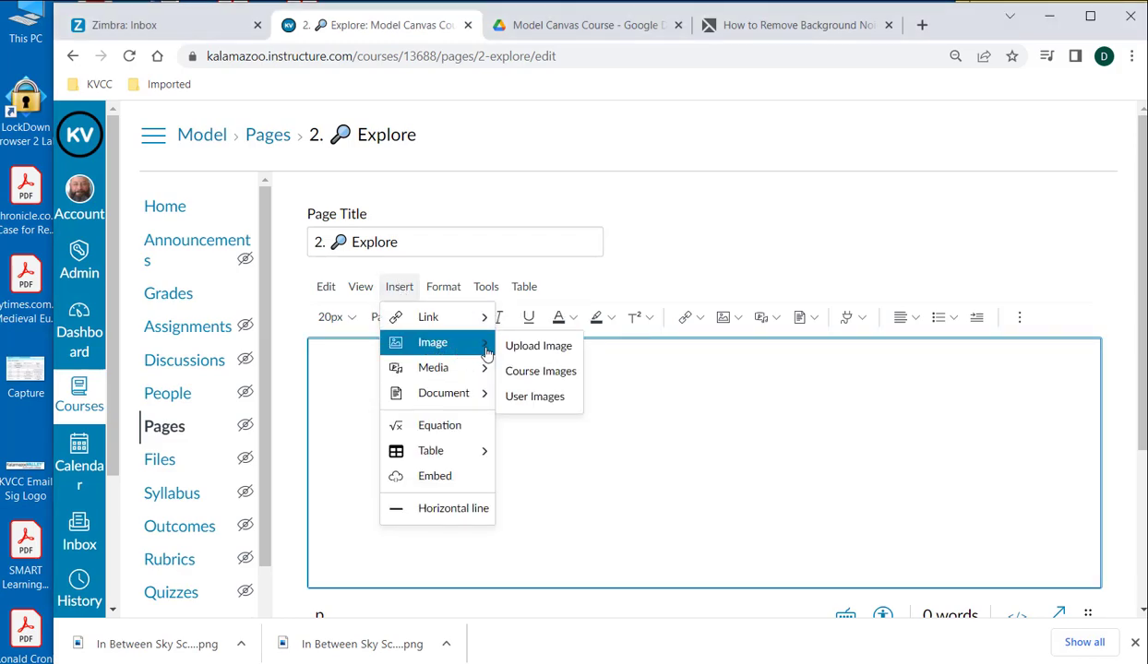
{"action": "left_click", "coordinate": [516, 351]}
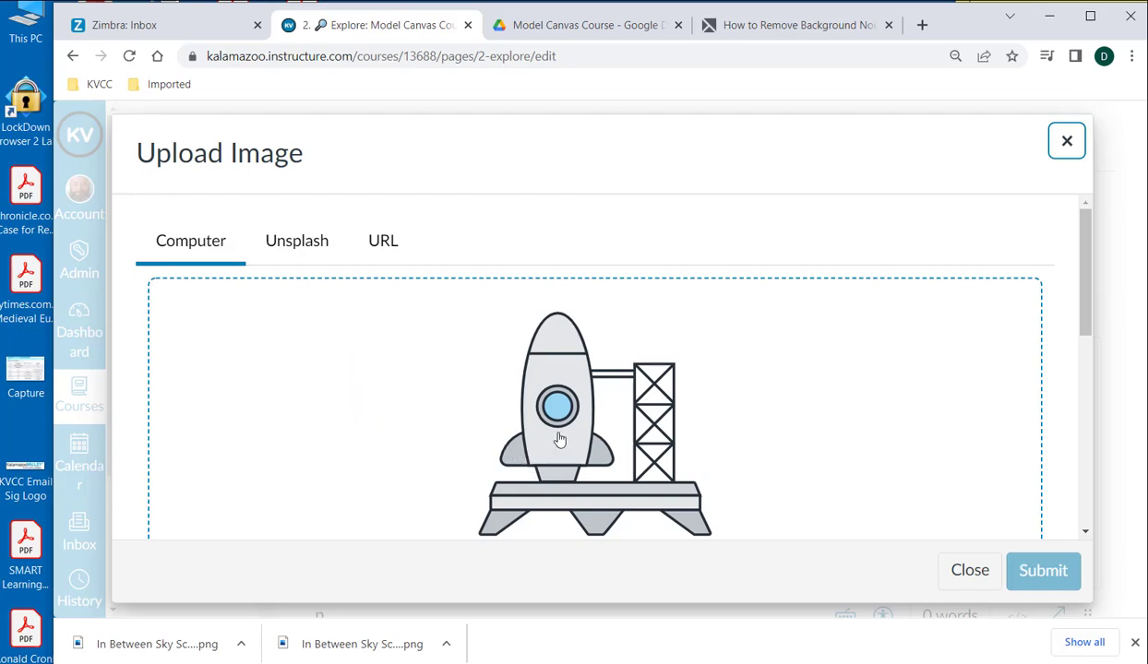
{"action": "left_click", "coordinate": [295, 251]}
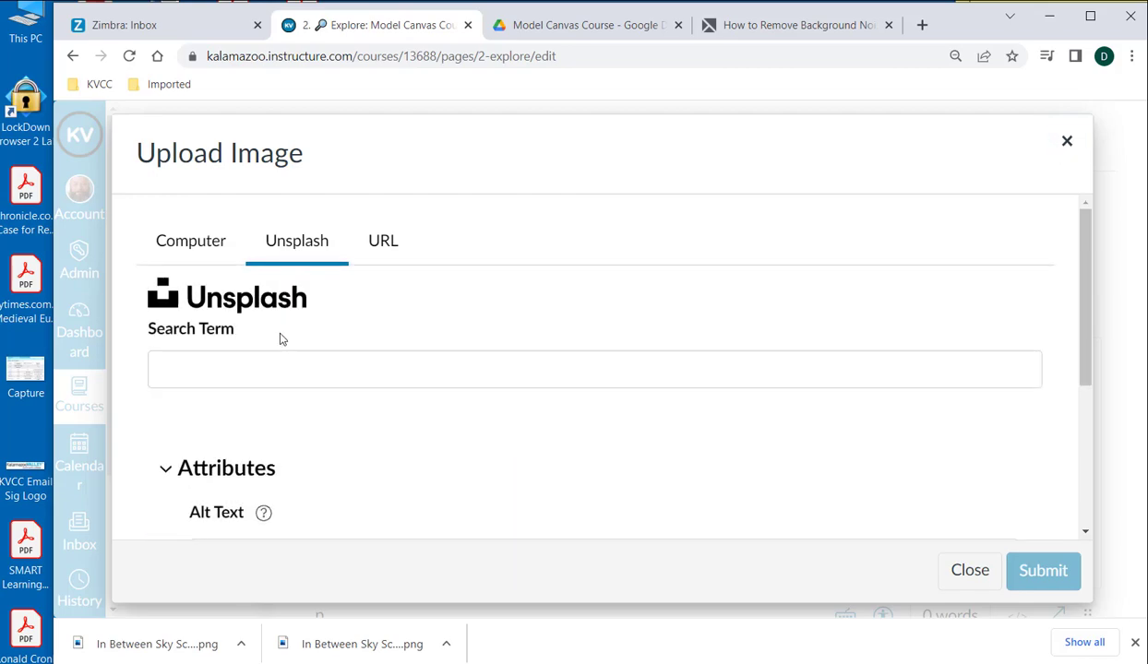
{"action": "left_click", "coordinate": [254, 366]}
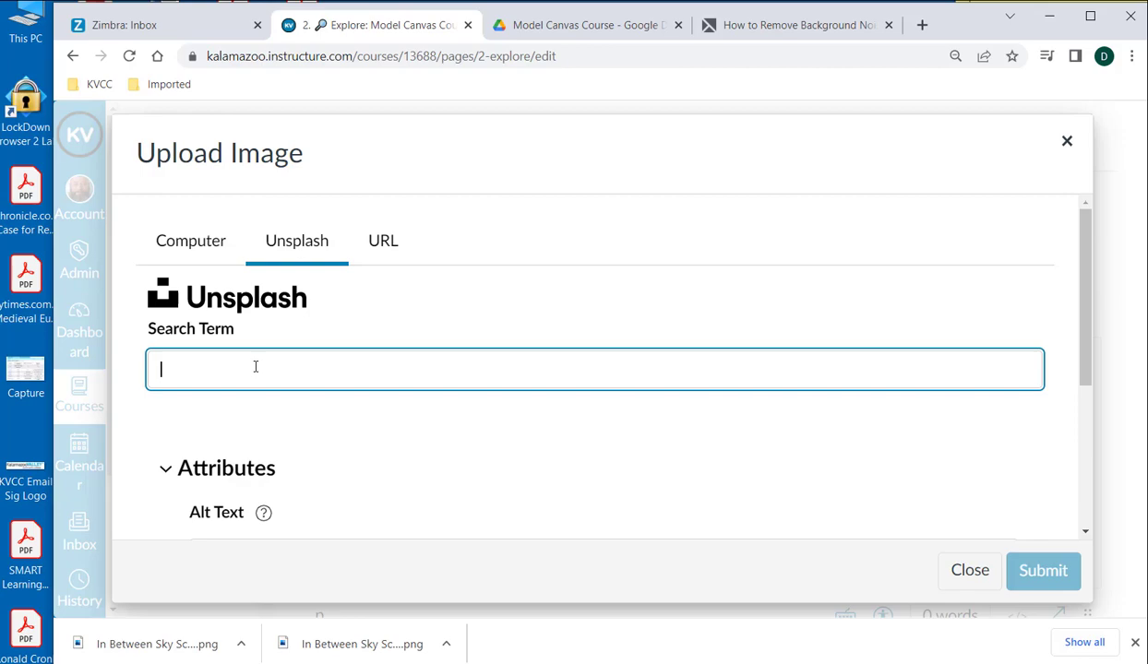
{"action": "type", "text": "architecture"}
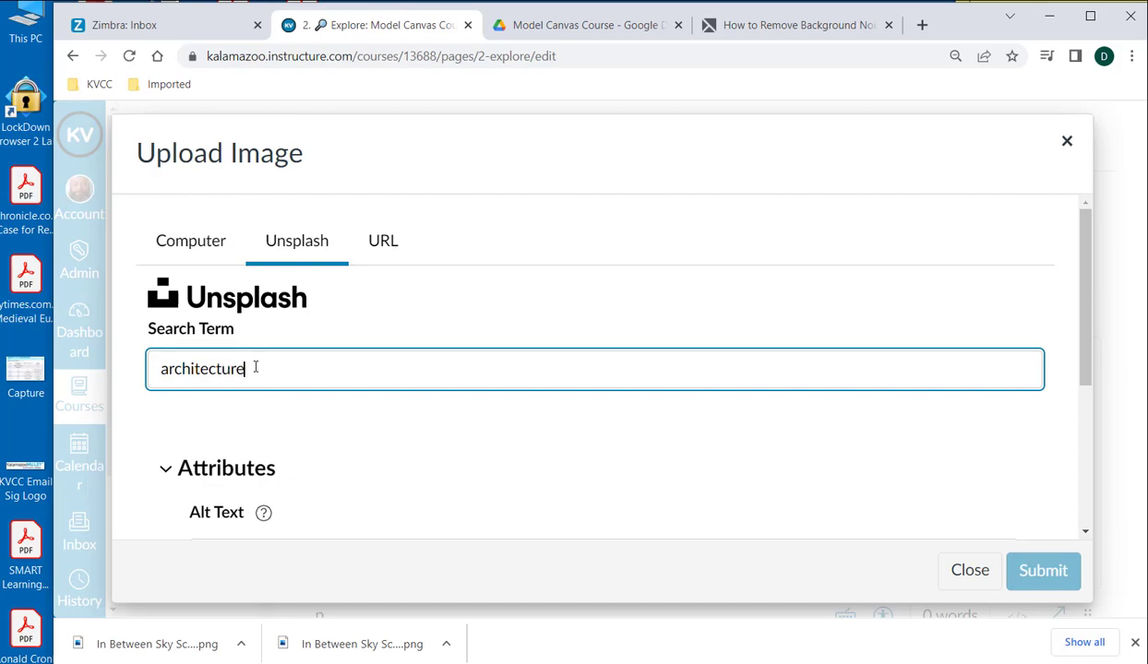
{"action": "scroll", "coordinate": [371, 399], "scroll_direction": "down", "scroll_amount": 5}
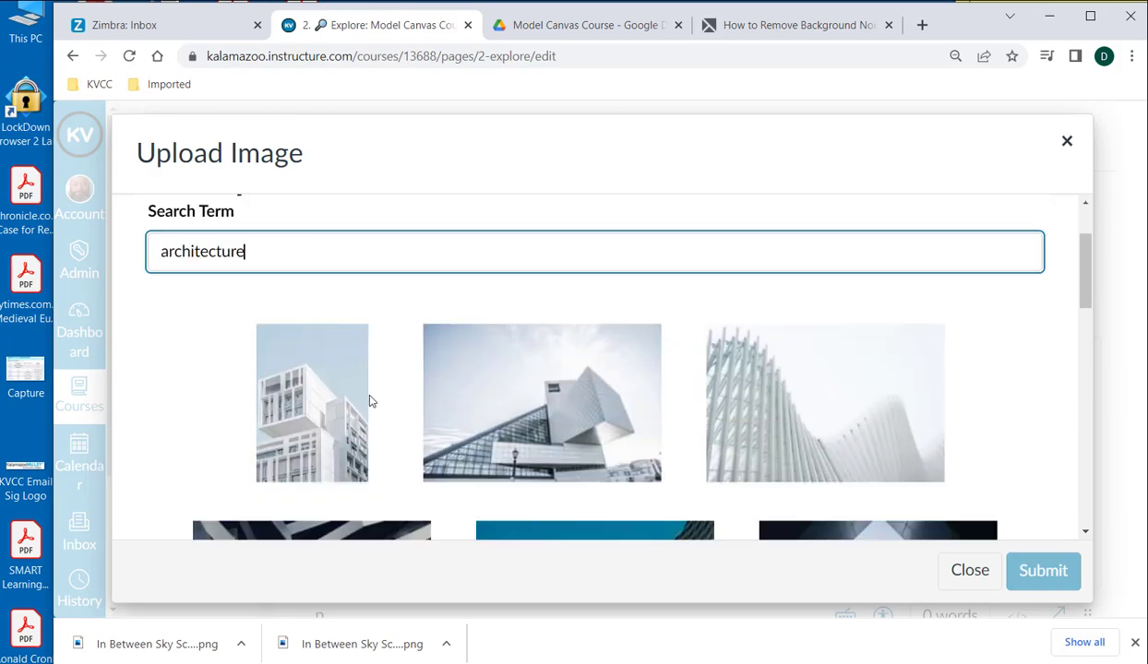
{"action": "scroll", "coordinate": [369, 398], "scroll_direction": "down", "scroll_amount": 3}
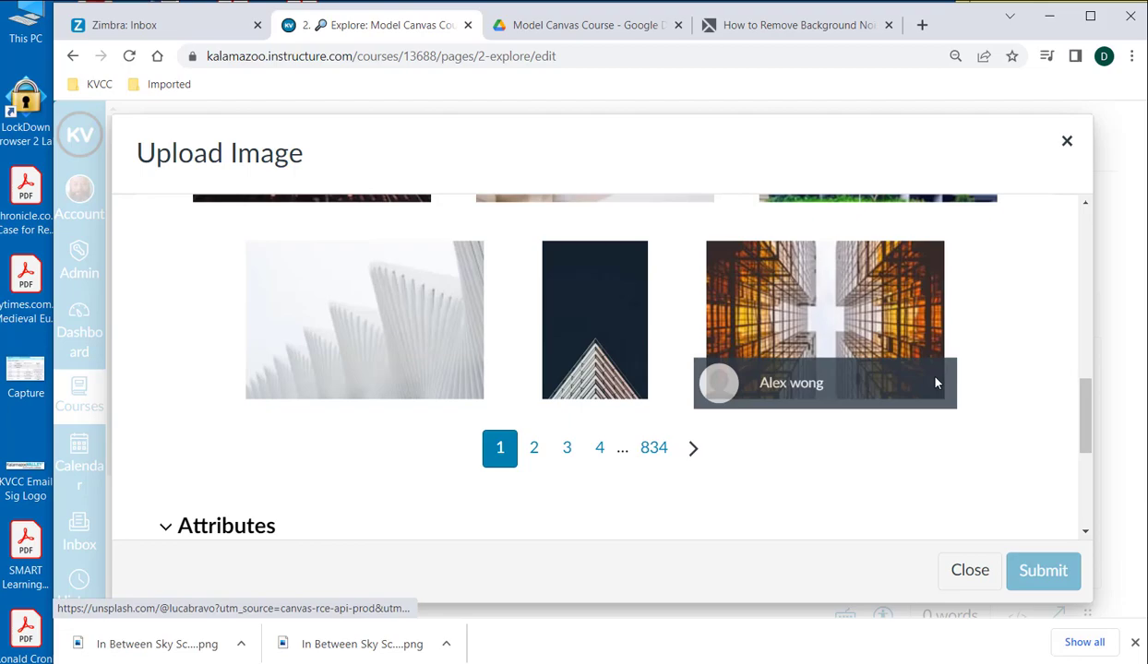
{"action": "left_click", "coordinate": [803, 329]}
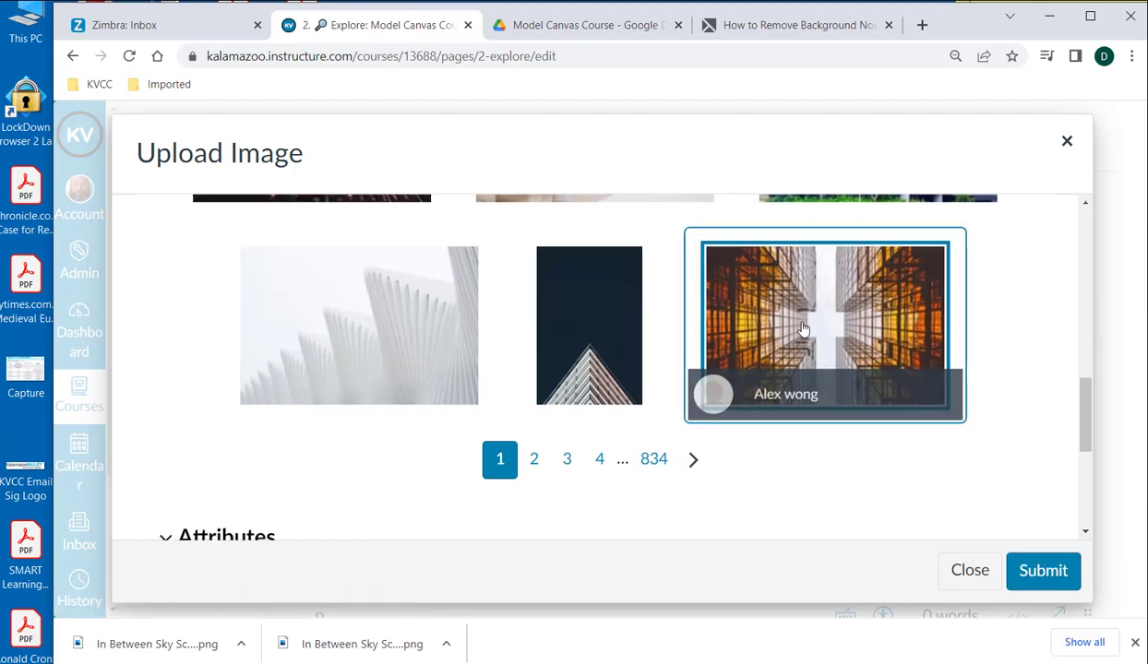
Insert the chosen skyscraper photo into the Explore page body
{"action": "left_click", "coordinate": [1038, 572]}
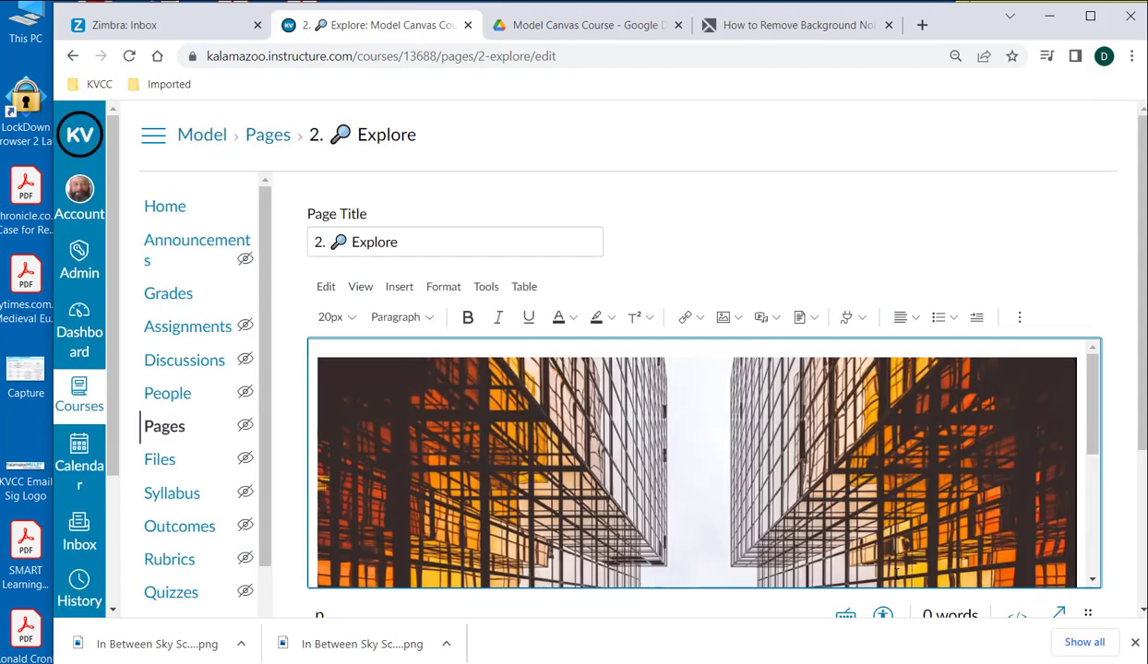
{"action": "scroll", "coordinate": [711, 464], "scroll_direction": "down", "scroll_amount": 1}
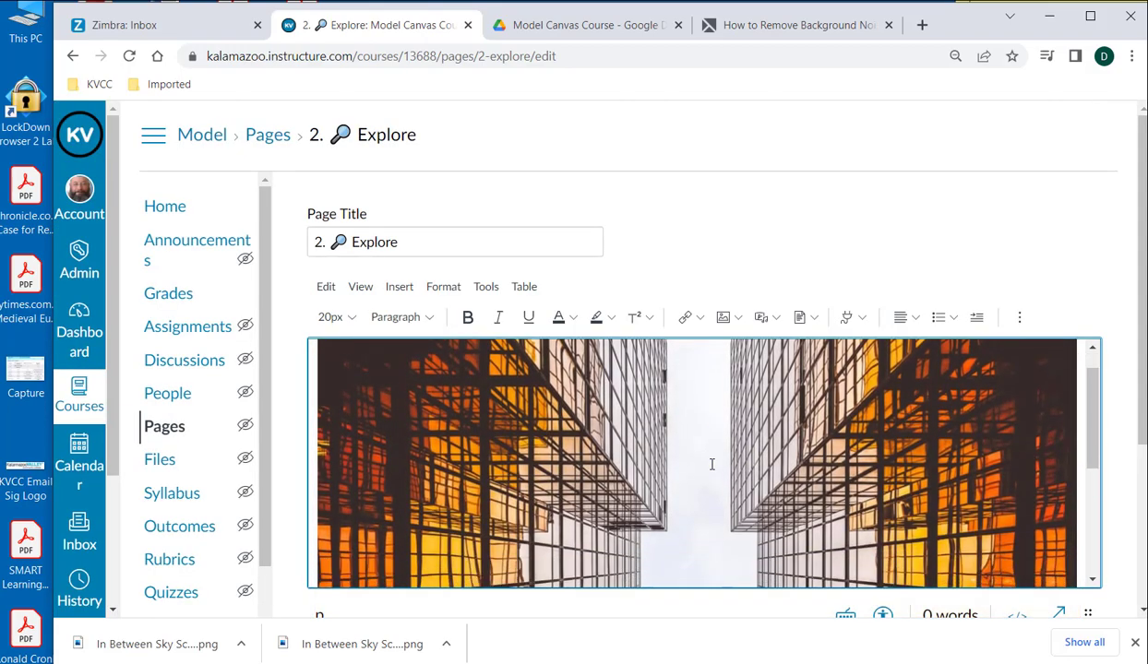
{"action": "scroll", "coordinate": [711, 464], "scroll_direction": "up", "scroll_amount": 1}
{"action": "scroll", "coordinate": [711, 464], "scroll_direction": "down", "scroll_amount": 1}
{"action": "scroll", "coordinate": [712, 464], "scroll_direction": "up", "scroll_amount": 1}
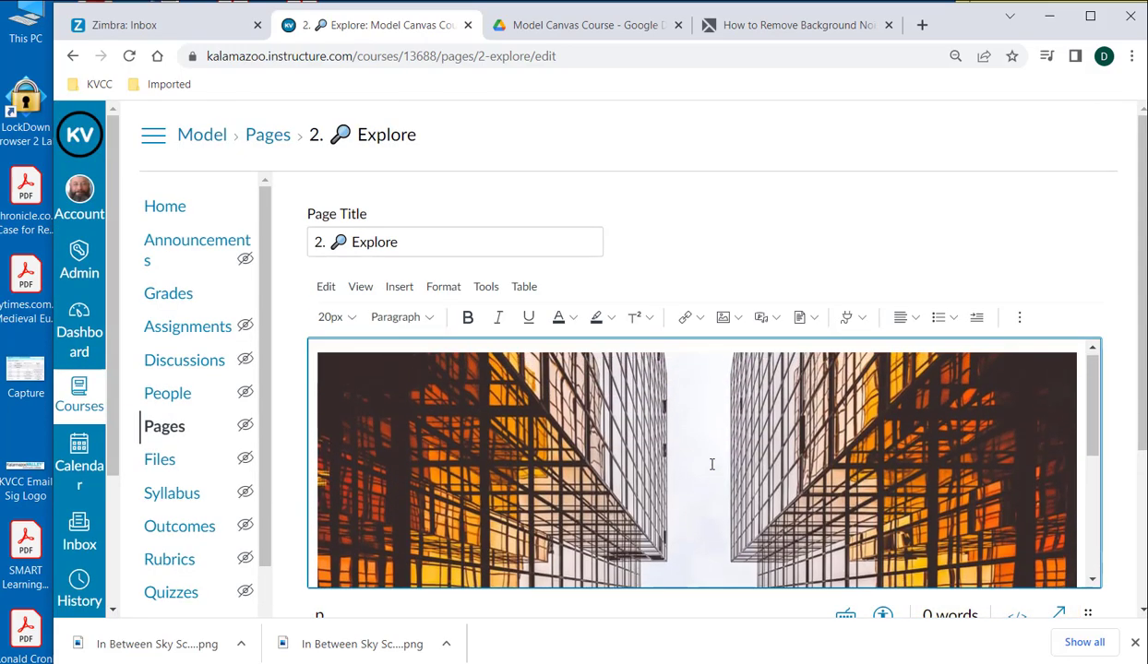
{"action": "scroll", "coordinate": [712, 464], "scroll_direction": "down", "scroll_amount": 5}
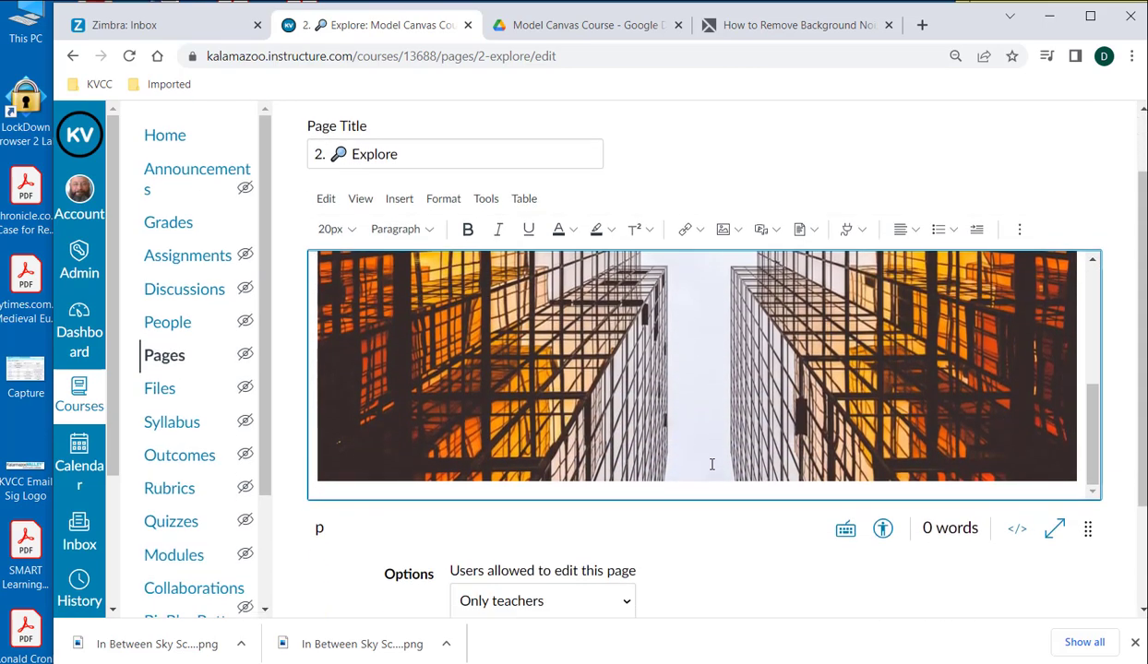
Shrink the photo, then widen it to about 392 px and on across the full editor width
{"action": "left_click", "coordinate": [732, 418]}
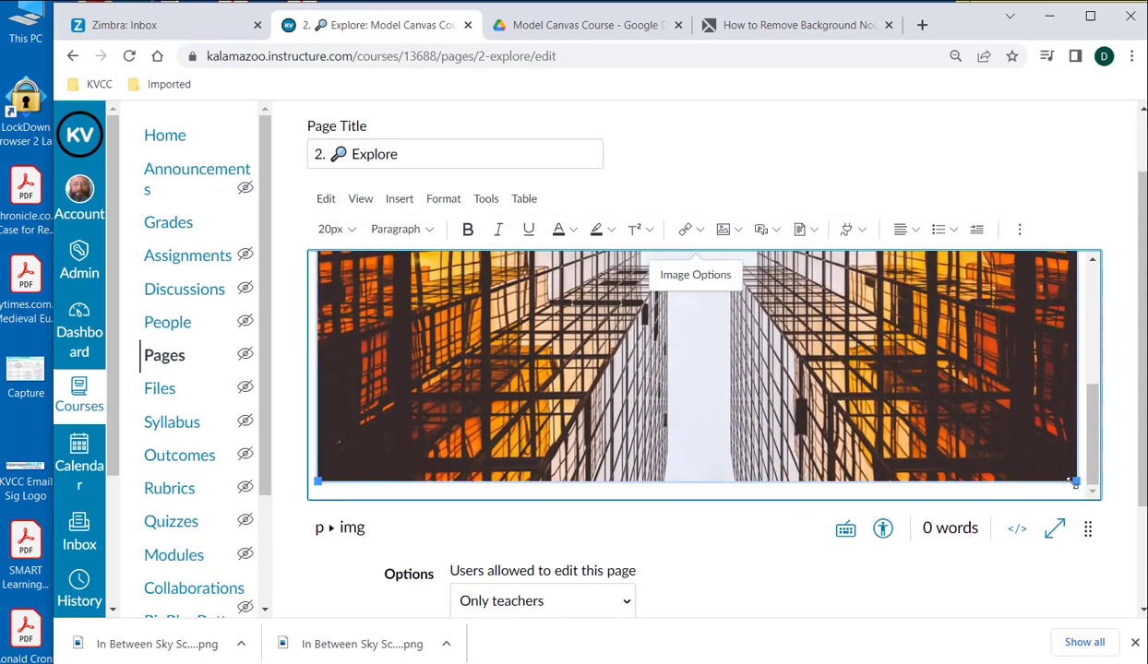
{"action": "left_click_drag", "start_coordinate": [1073, 481], "coordinate": [549, 423]}
{"action": "scroll", "coordinate": [690, 393], "scroll_direction": "up", "scroll_amount": 1}
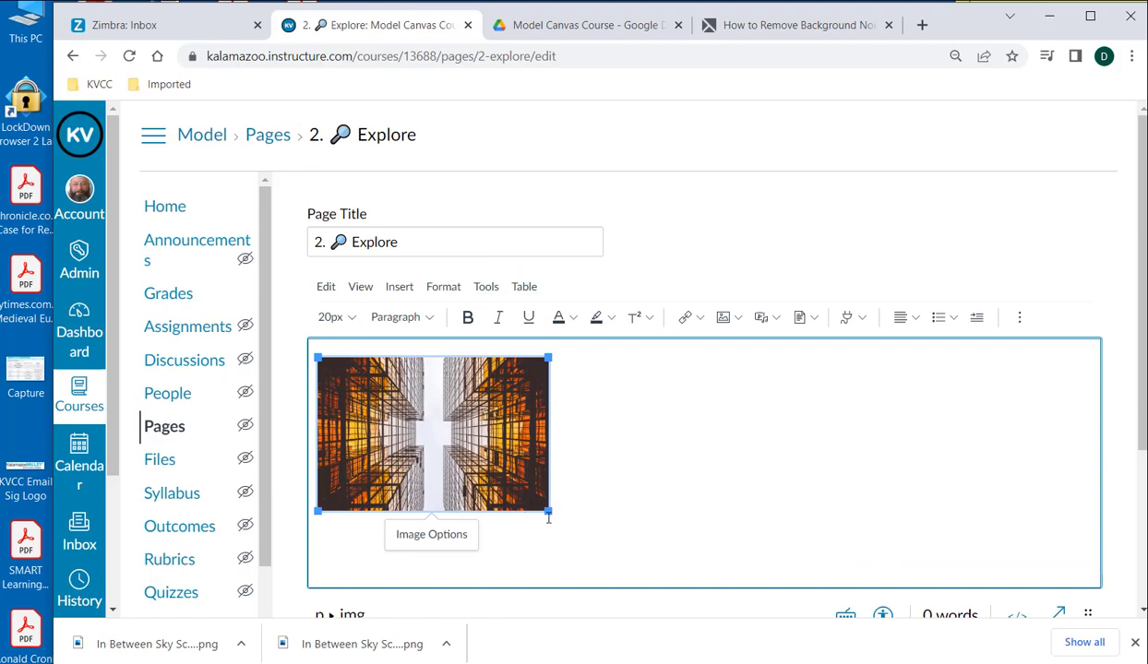
{"action": "left_click_drag", "start_coordinate": [549, 515], "coordinate": [596, 543]}
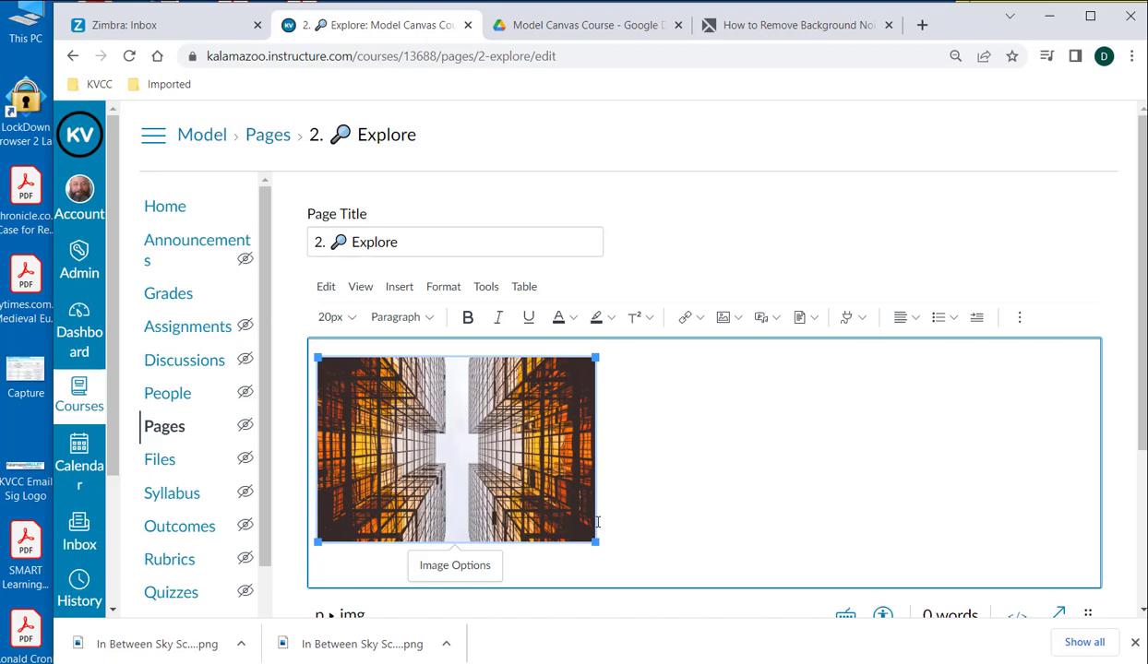
{"action": "left_click_drag", "start_coordinate": [549, 510], "coordinate": [679, 597]}
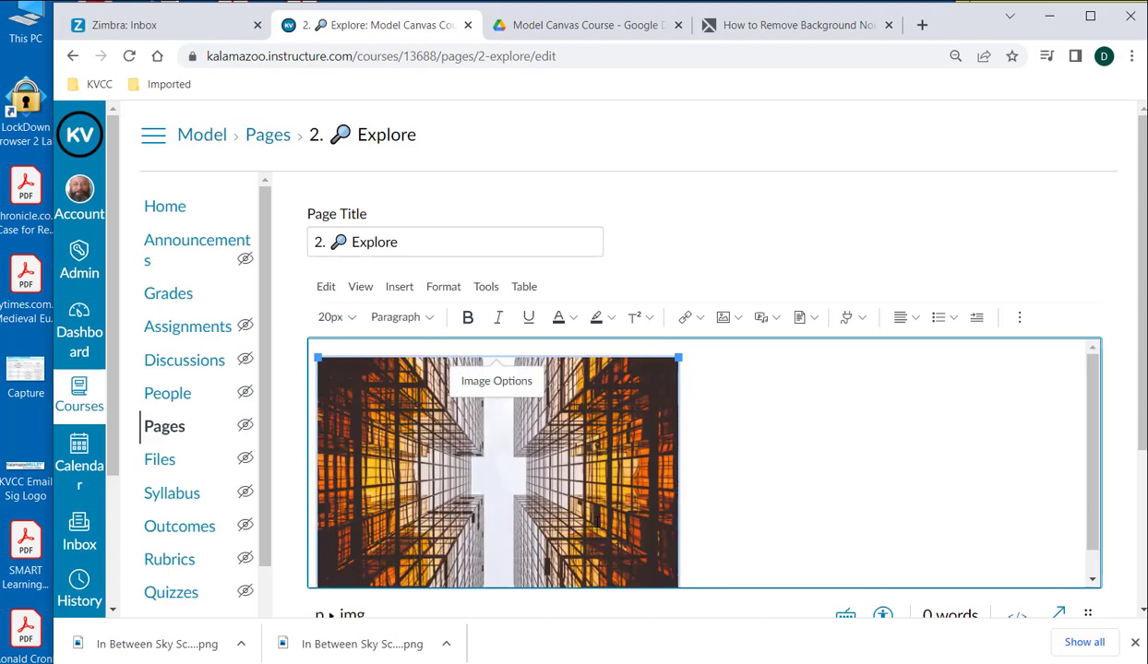
{"action": "left_click_drag", "start_coordinate": [679, 596], "coordinate": [1076, 599]}
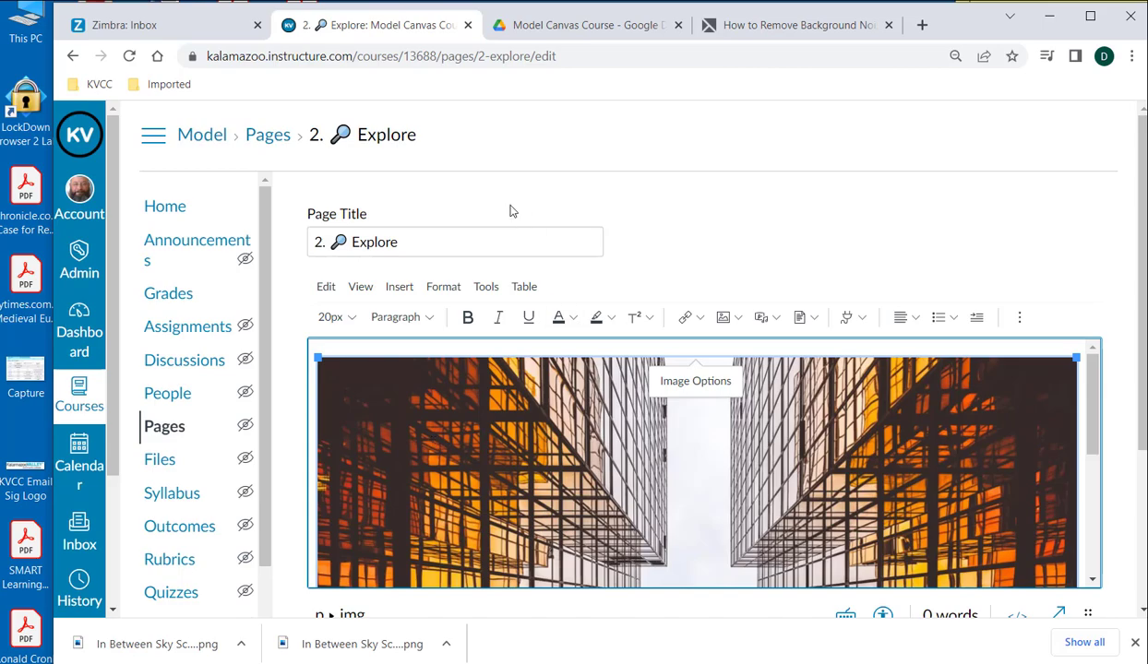
From the Model Canvas Course Drive folder, create a new Google Drawings file via New > More
{"action": "left_click", "coordinate": [553, 31]}
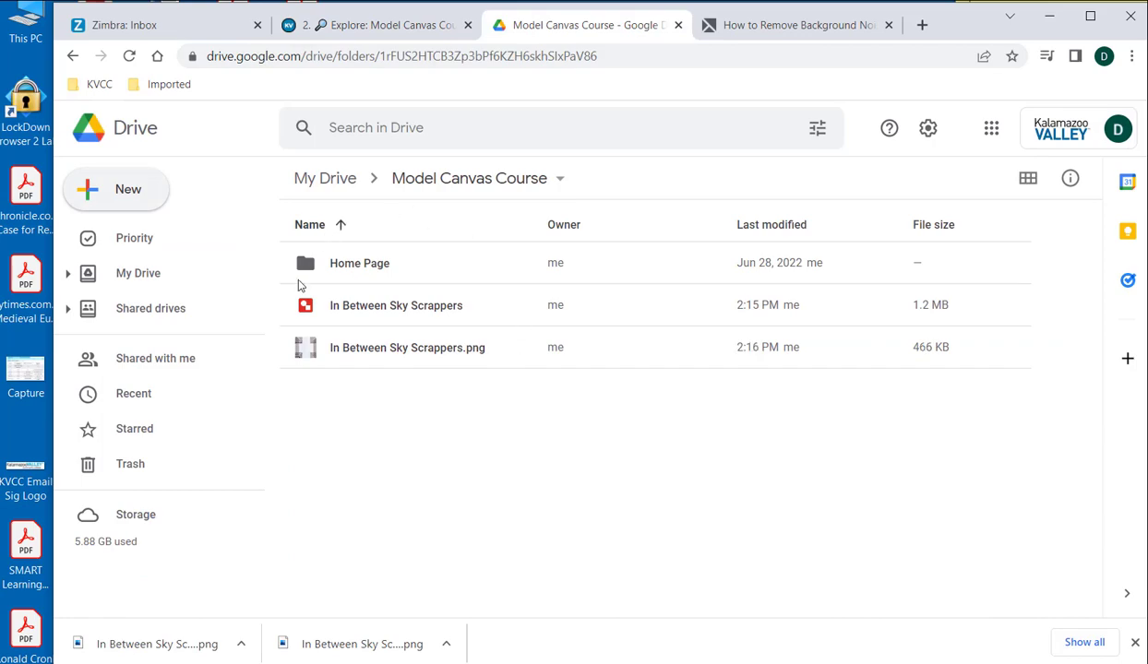
{"action": "left_click", "coordinate": [91, 200]}
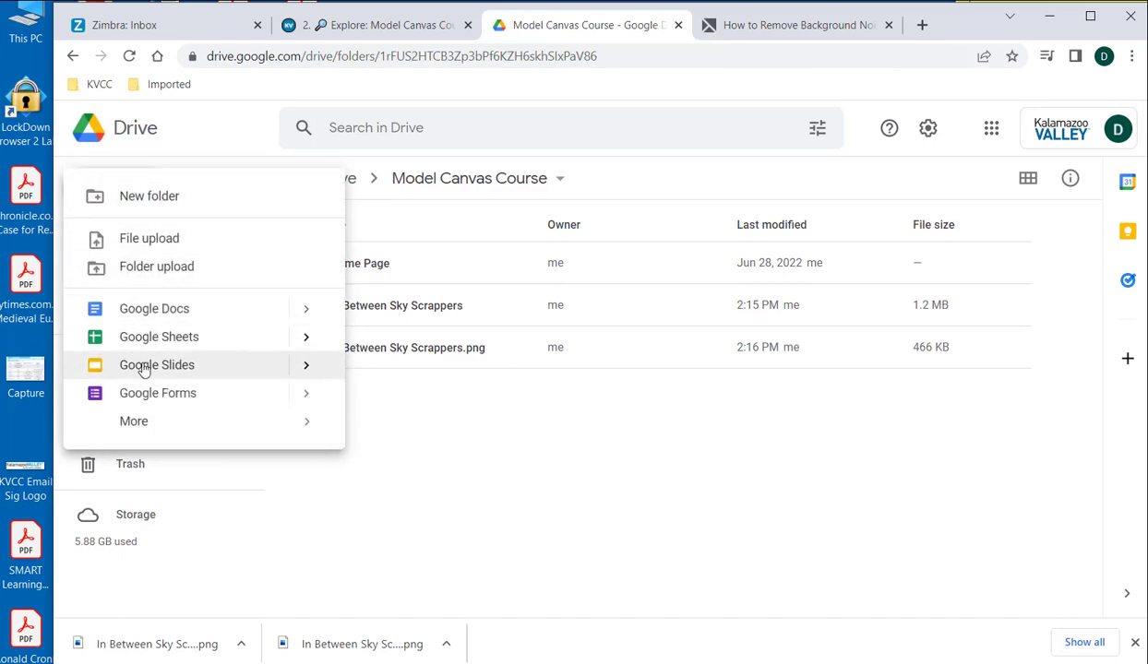
{"action": "mouse_move", "coordinate": [161, 425]}
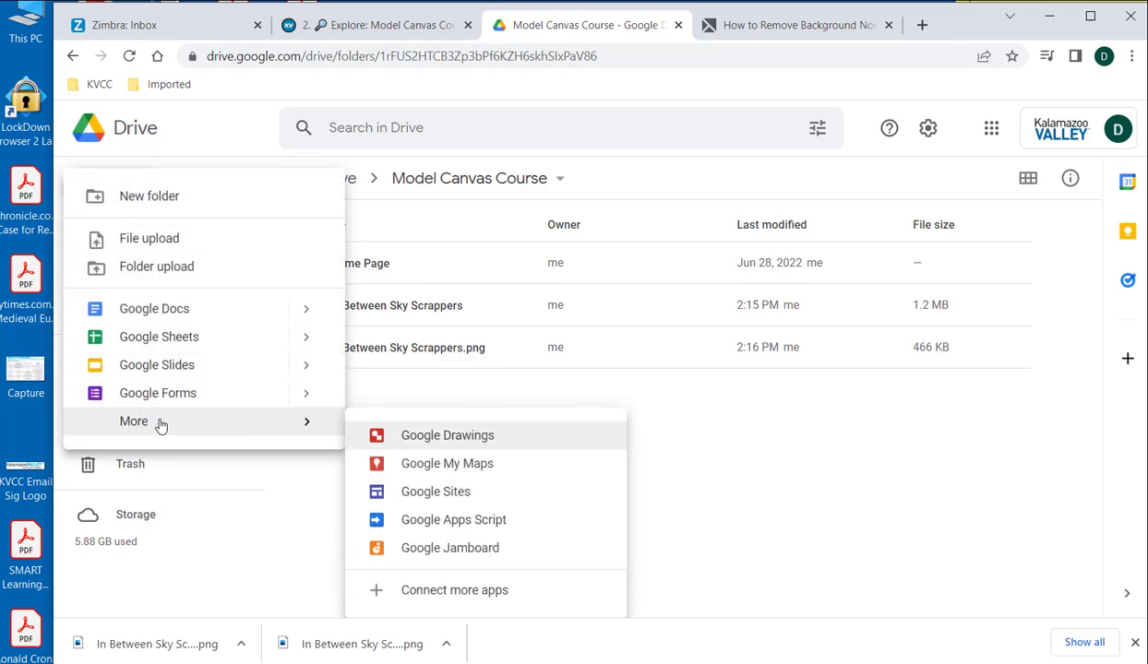
{"action": "left_click", "coordinate": [438, 437]}
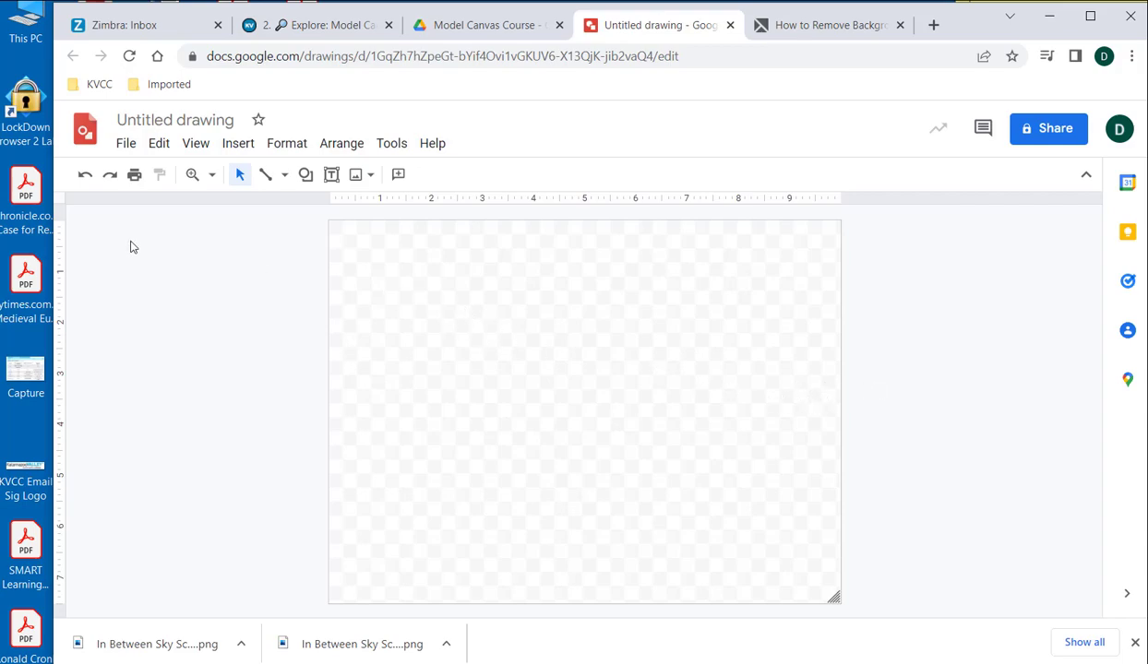
In Page setup, set a custom page size of 900 × 200 pixels
{"action": "left_click", "coordinate": [126, 146]}
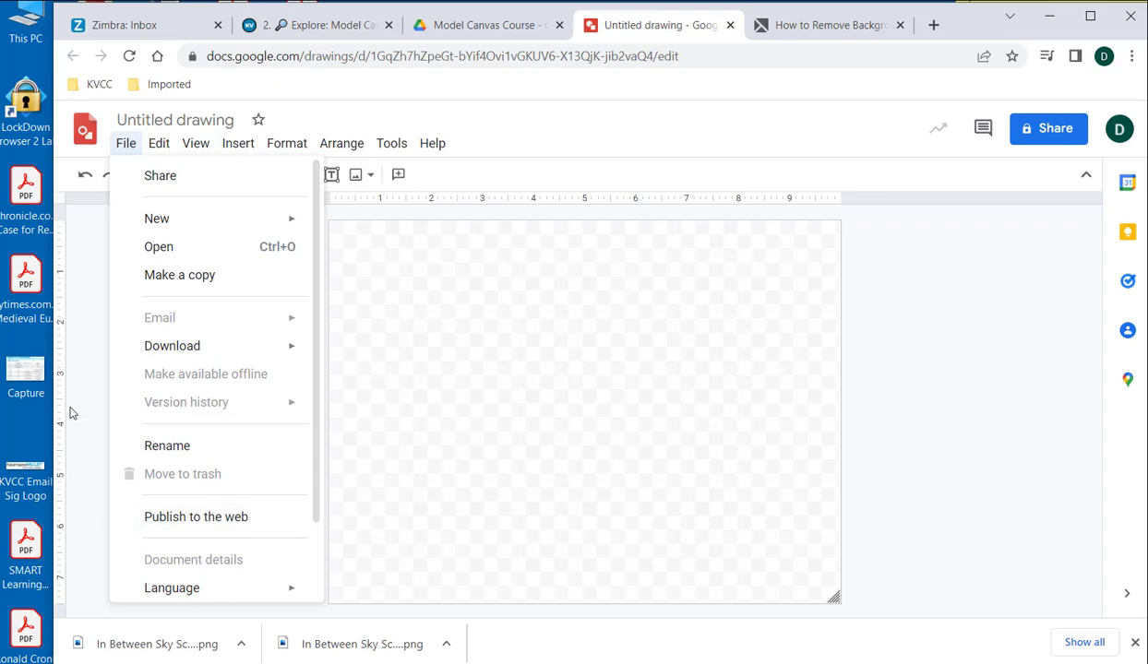
{"action": "scroll", "coordinate": [180, 406], "scroll_direction": "down", "scroll_amount": 2}
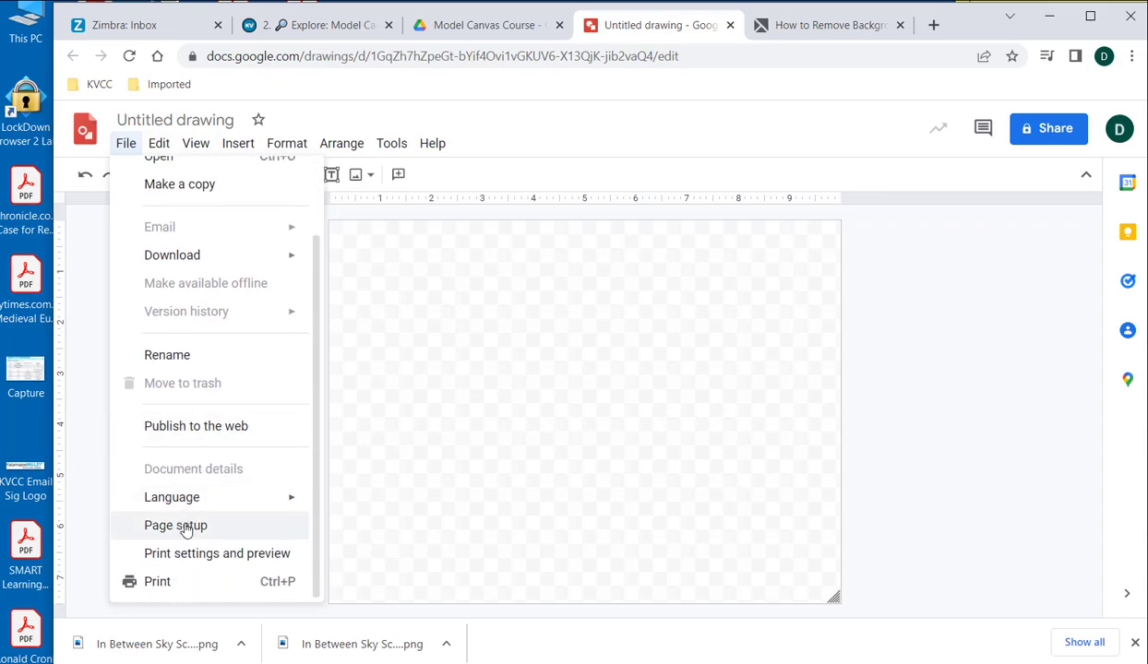
{"action": "left_click", "coordinate": [190, 525]}
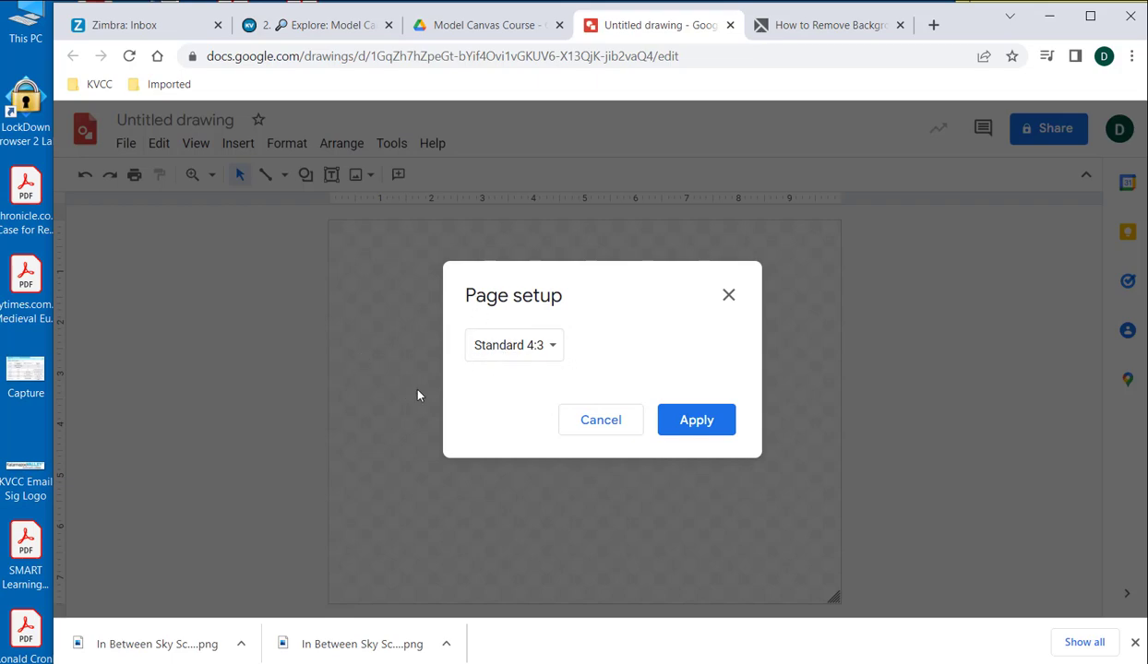
{"action": "left_click", "coordinate": [551, 353]}
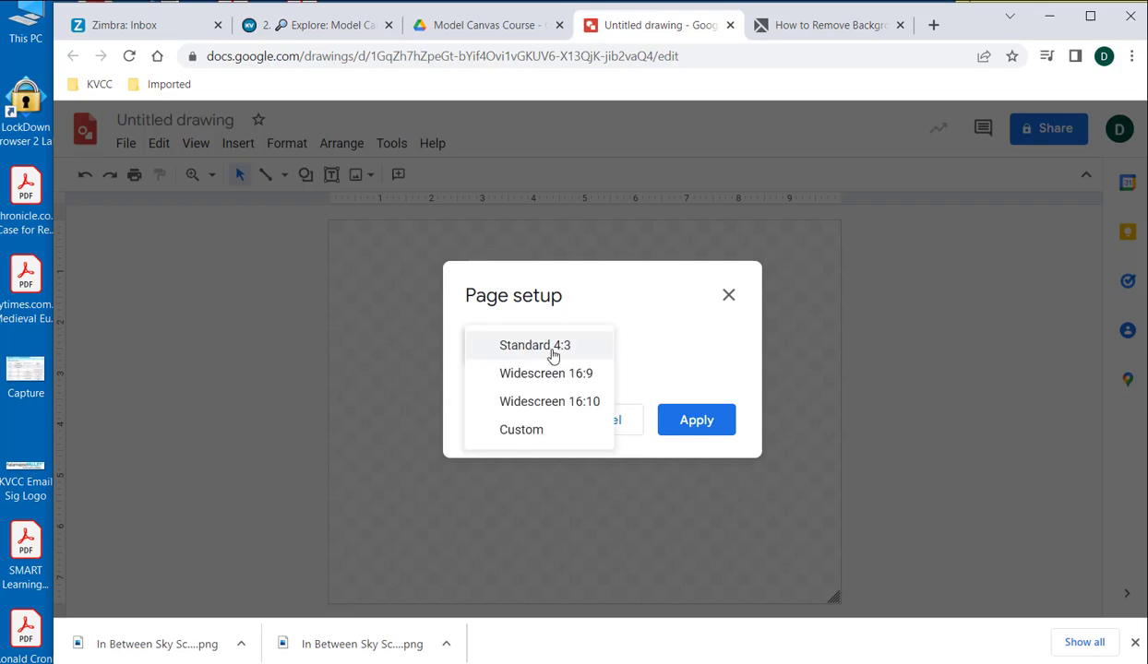
{"action": "left_click", "coordinate": [544, 430]}
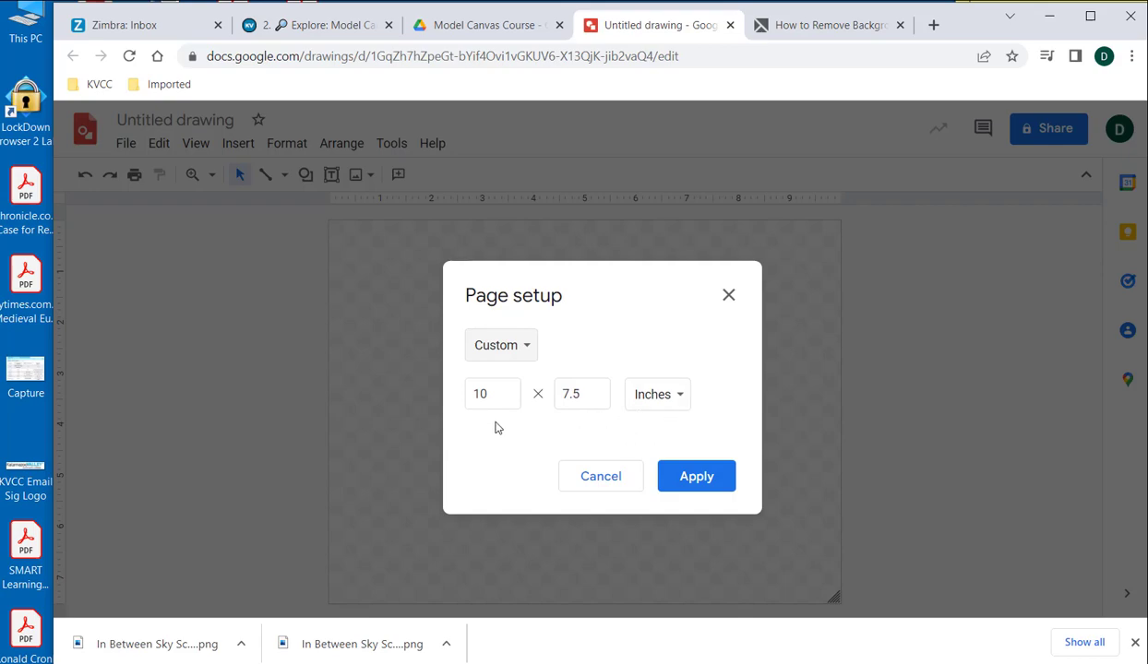
{"action": "left_click", "coordinate": [655, 392]}
{"action": "left_click", "coordinate": [675, 479]}
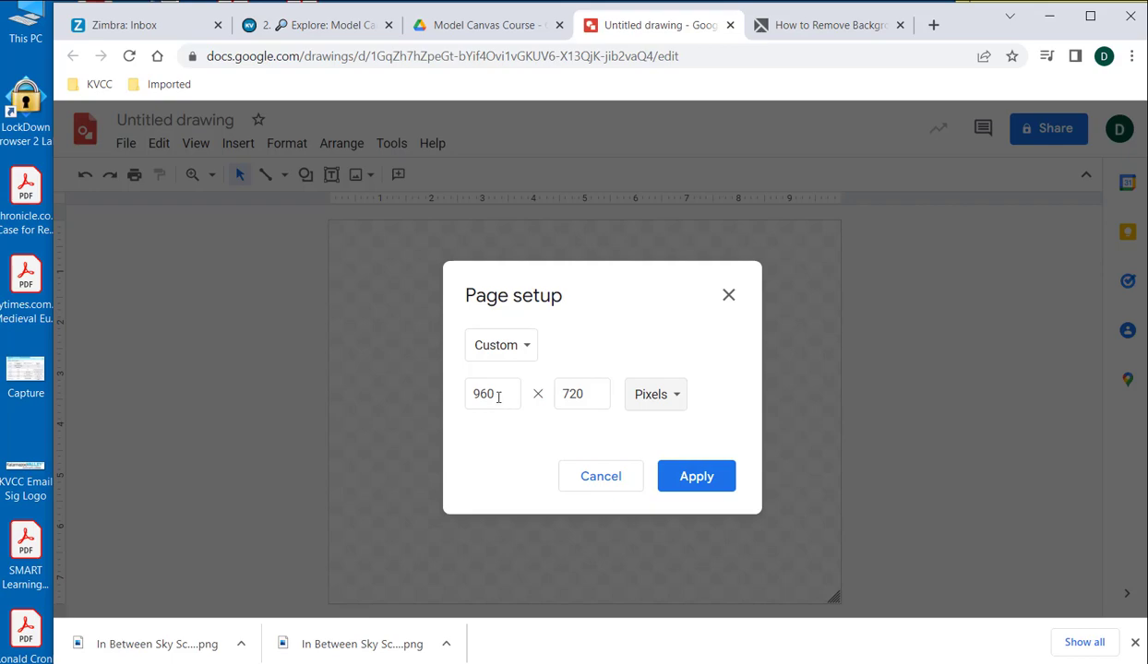
{"action": "left_click_drag", "start_coordinate": [495, 394], "coordinate": [435, 396]}
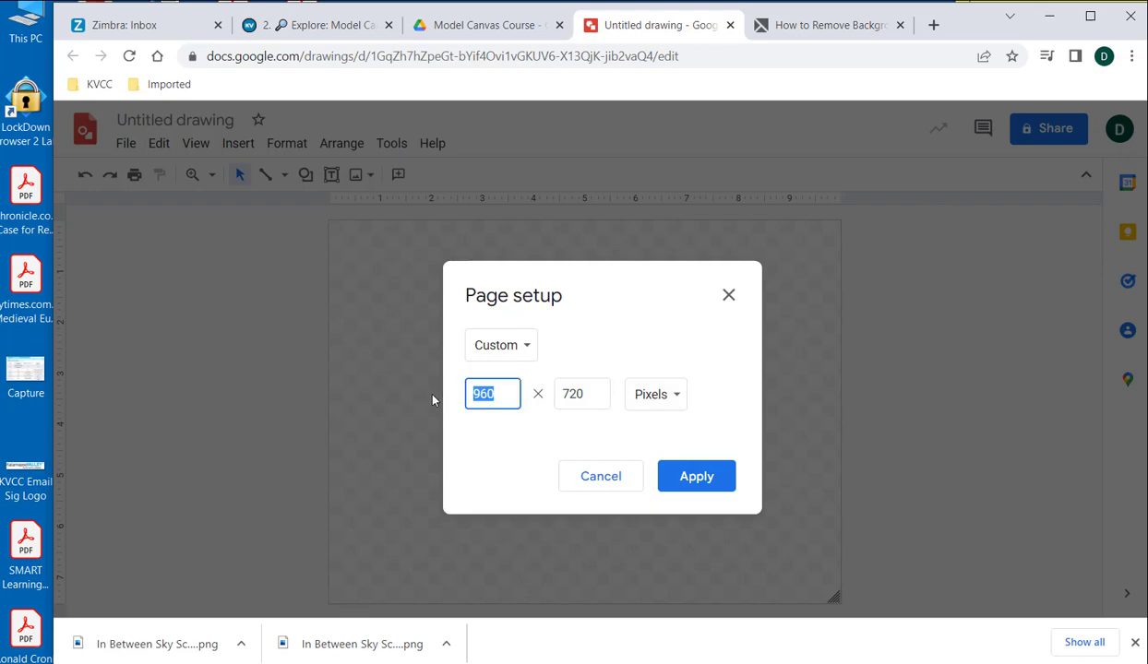
{"action": "type", "text": "900"}
{"action": "key", "text": "Tab"}
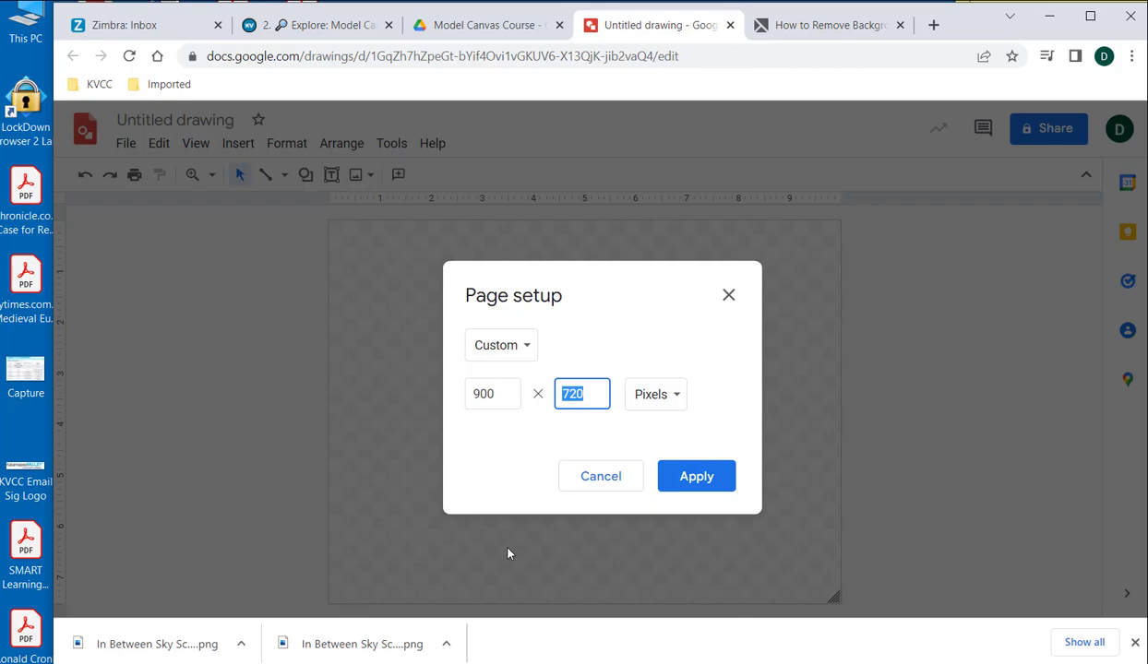
{"action": "type", "text": "200"}
{"action": "left_click", "coordinate": [716, 478]}
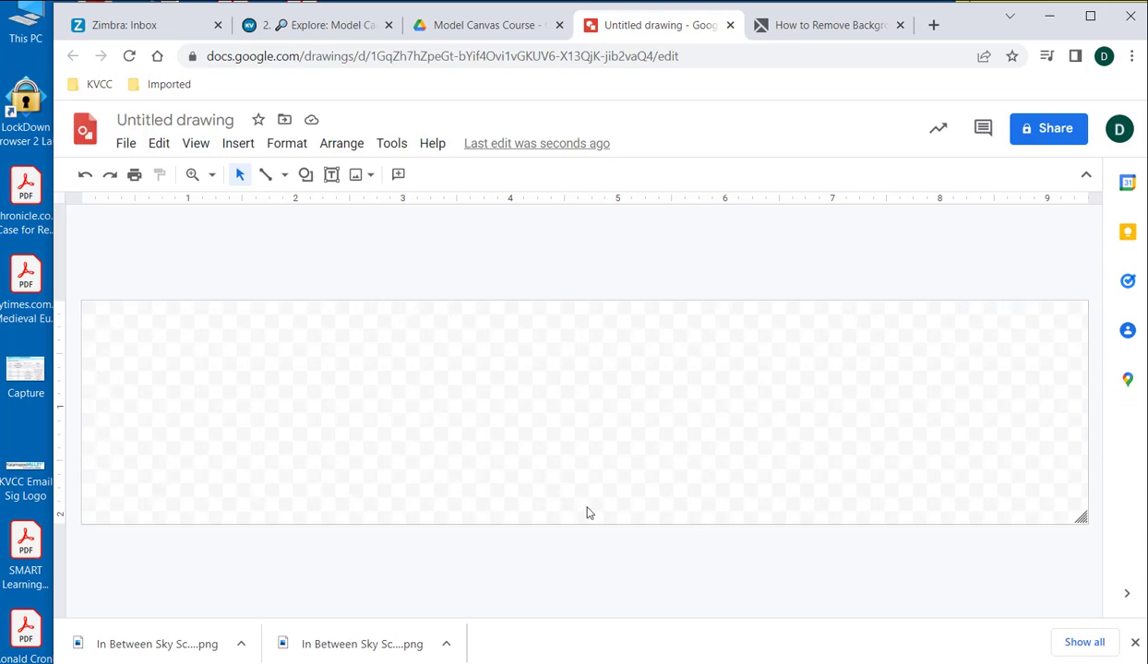
Paste the skyscraper photo, move it to the top-left corner and stretch it across the page width
{"action": "key", "text": "ctrl+v"}
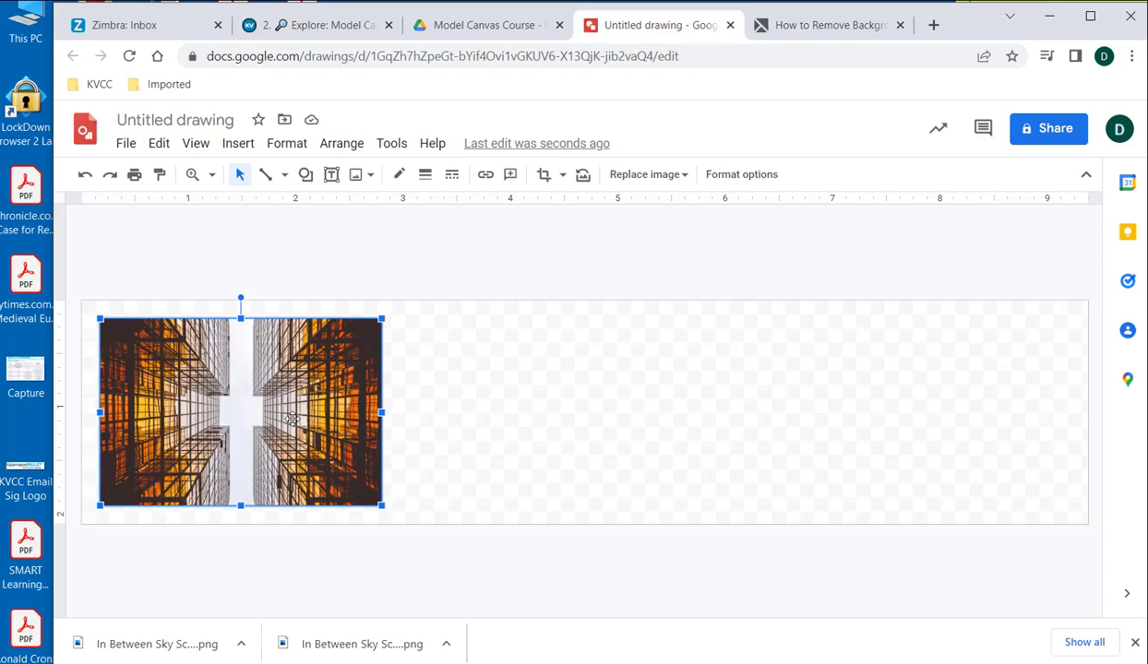
{"action": "mouse_move", "coordinate": [218, 448]}
{"action": "left_mouse_down"}
{"action": "mouse_move", "coordinate": [190, 409]}
{"action": "mouse_move", "coordinate": [205, 440]}
{"action": "left_mouse_up"}
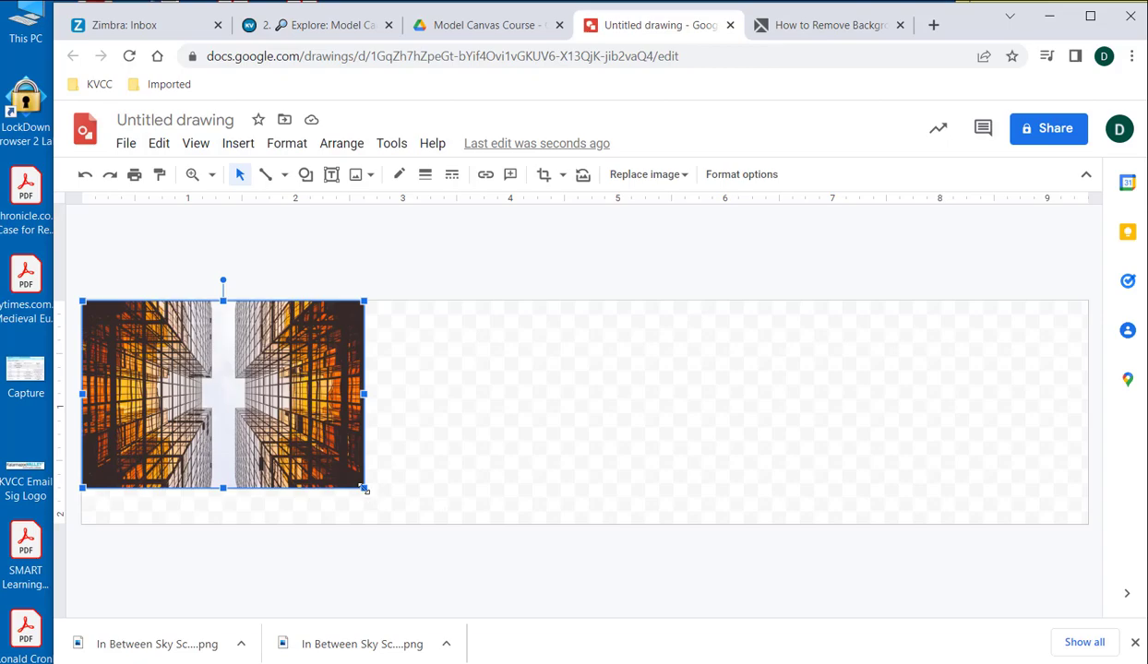
{"action": "left_click_drag", "start_coordinate": [364, 489], "coordinate": [1086, 586]}
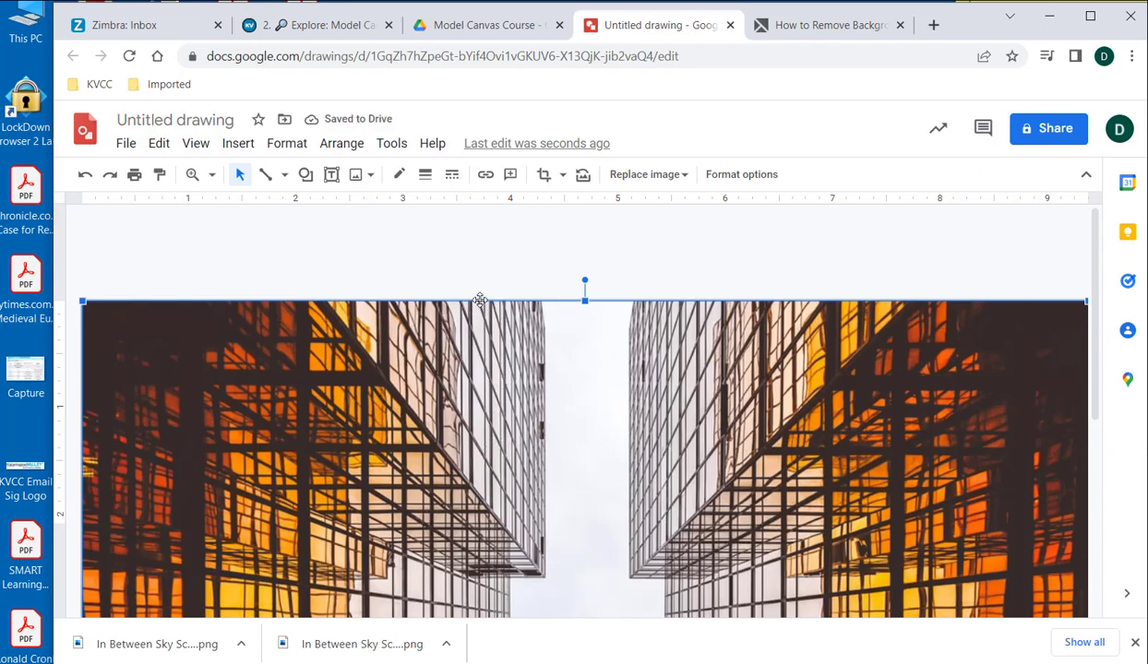
{"action": "scroll", "coordinate": [615, 459], "scroll_direction": "down", "scroll_amount": 5}
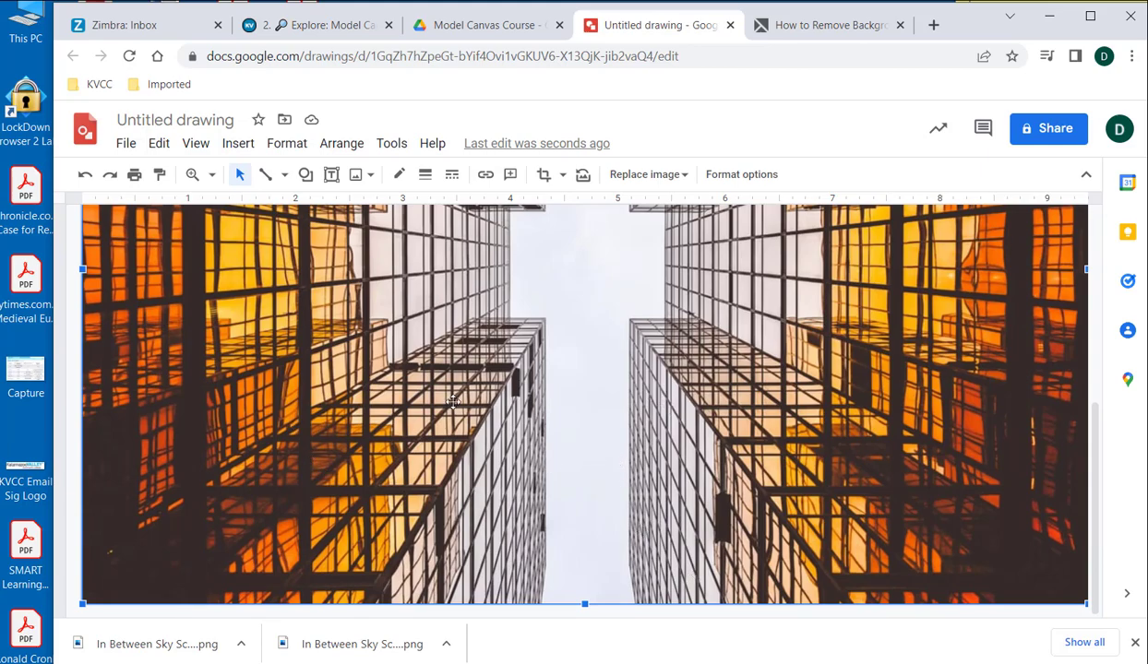
Enter crop mode on the photo and raise its bottom crop edge to keep an upper strip
{"action": "double_click", "coordinate": [583, 420]}
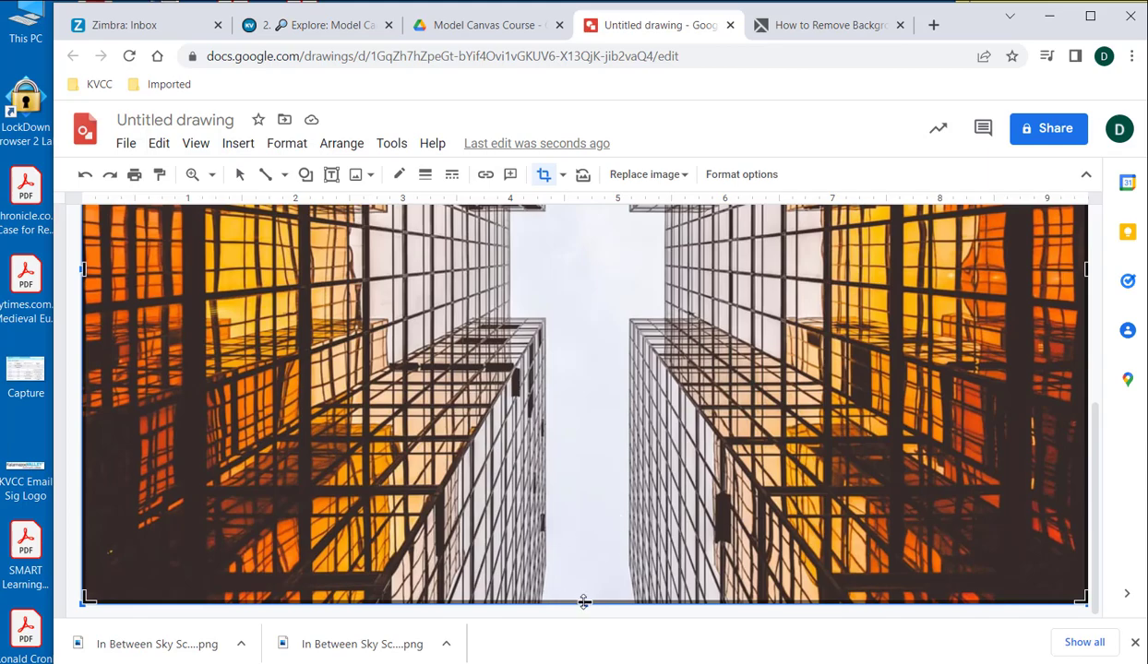
{"action": "left_click_drag", "start_coordinate": [584, 601], "coordinate": [601, 274]}
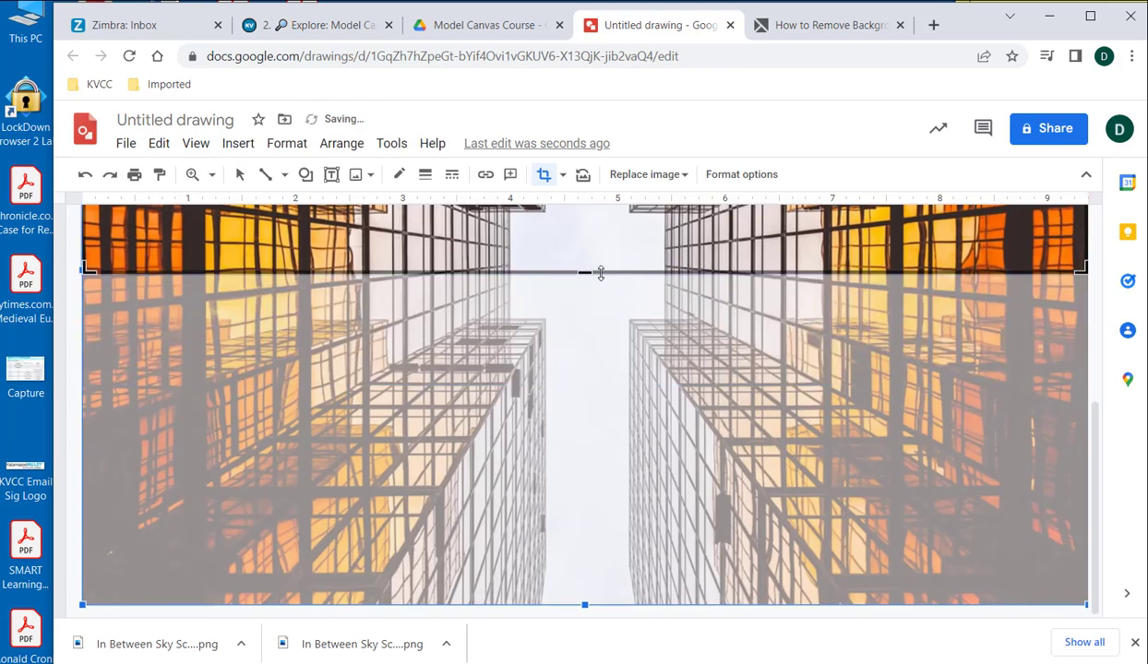
{"action": "scroll", "coordinate": [587, 415], "scroll_direction": "up", "scroll_amount": 3}
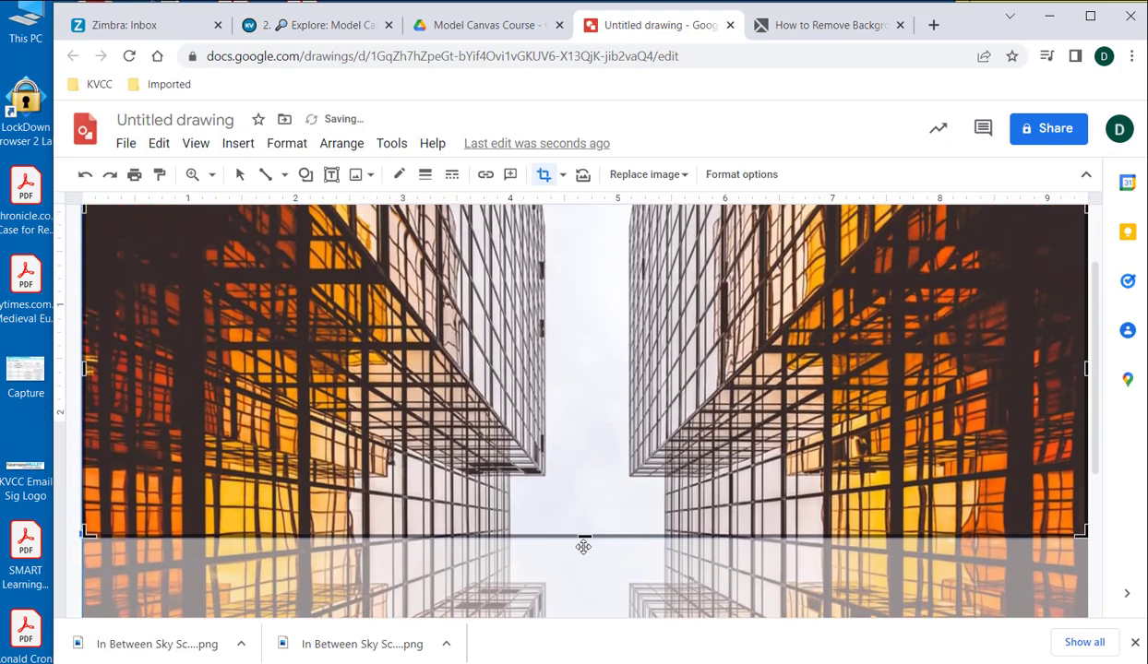
{"action": "left_click_drag", "start_coordinate": [585, 537], "coordinate": [585, 344]}
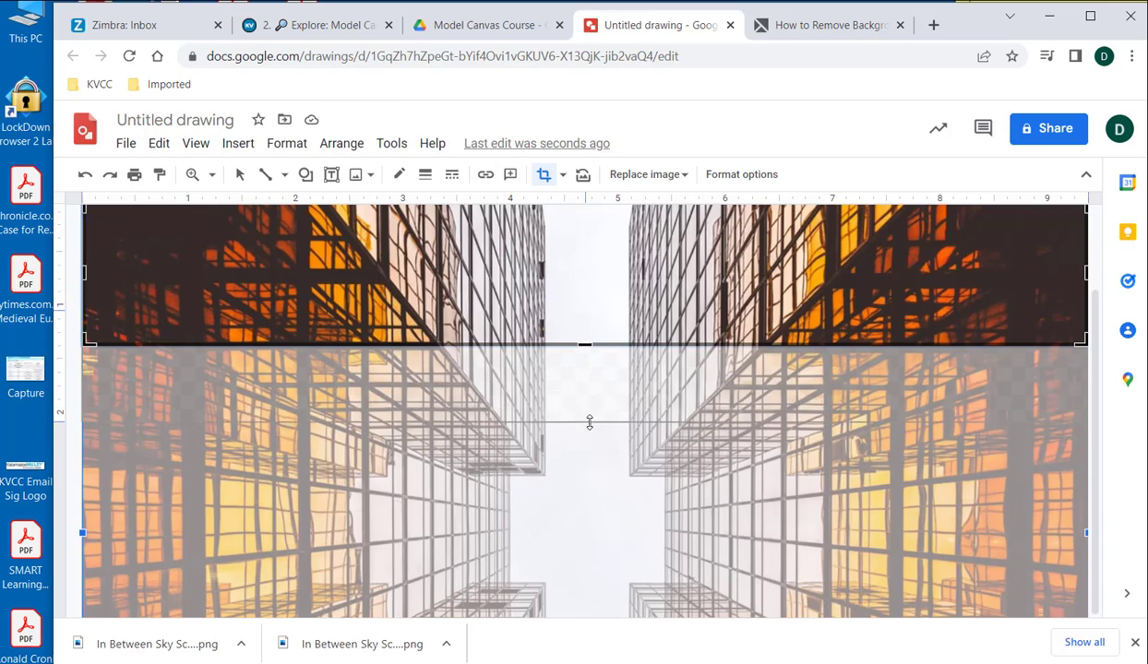
{"action": "left_click_drag", "start_coordinate": [591, 421], "coordinate": [591, 421]}
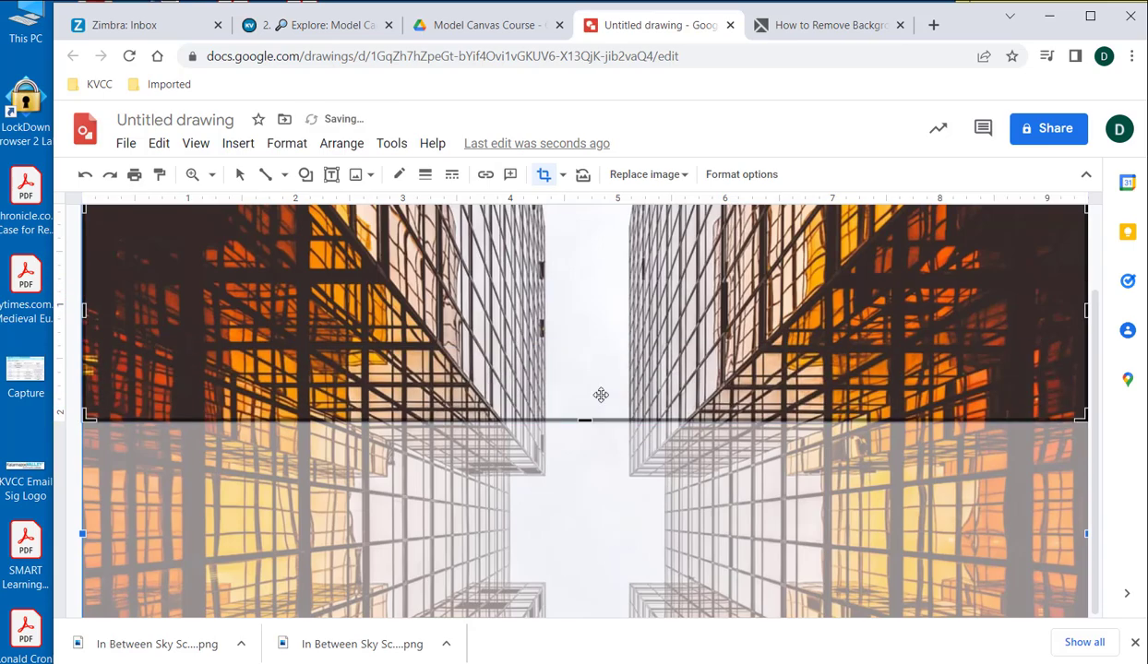
At 50% zoom, nudge the photo up inside the crop frame and apply the crop
{"action": "left_click", "coordinate": [212, 176]}
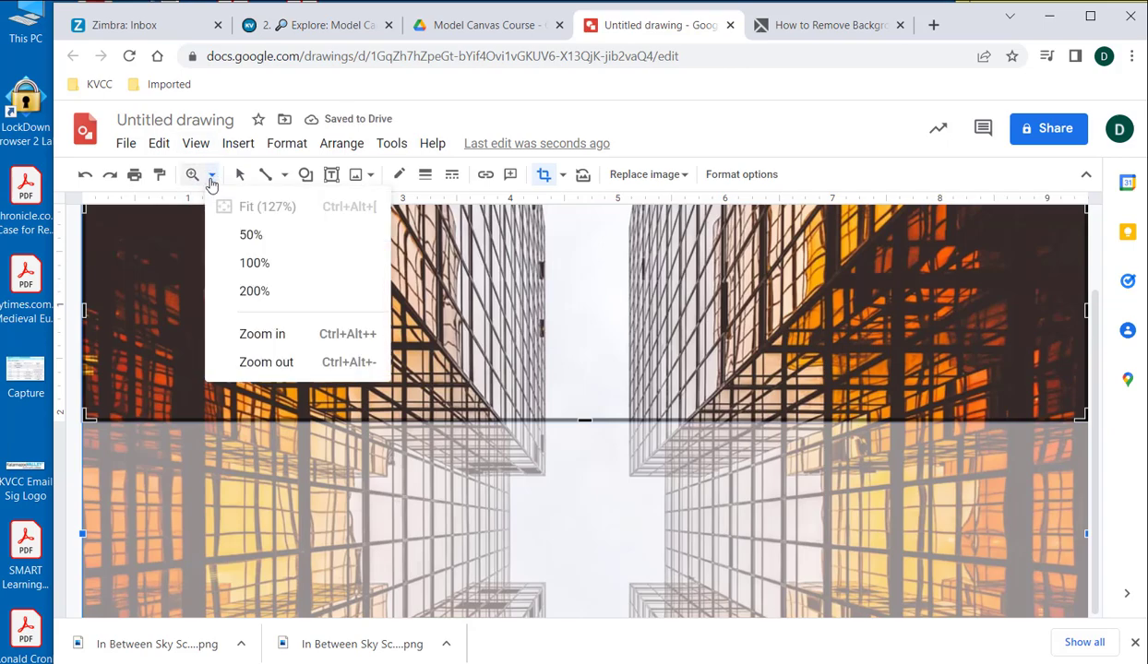
{"action": "left_click", "coordinate": [236, 236]}
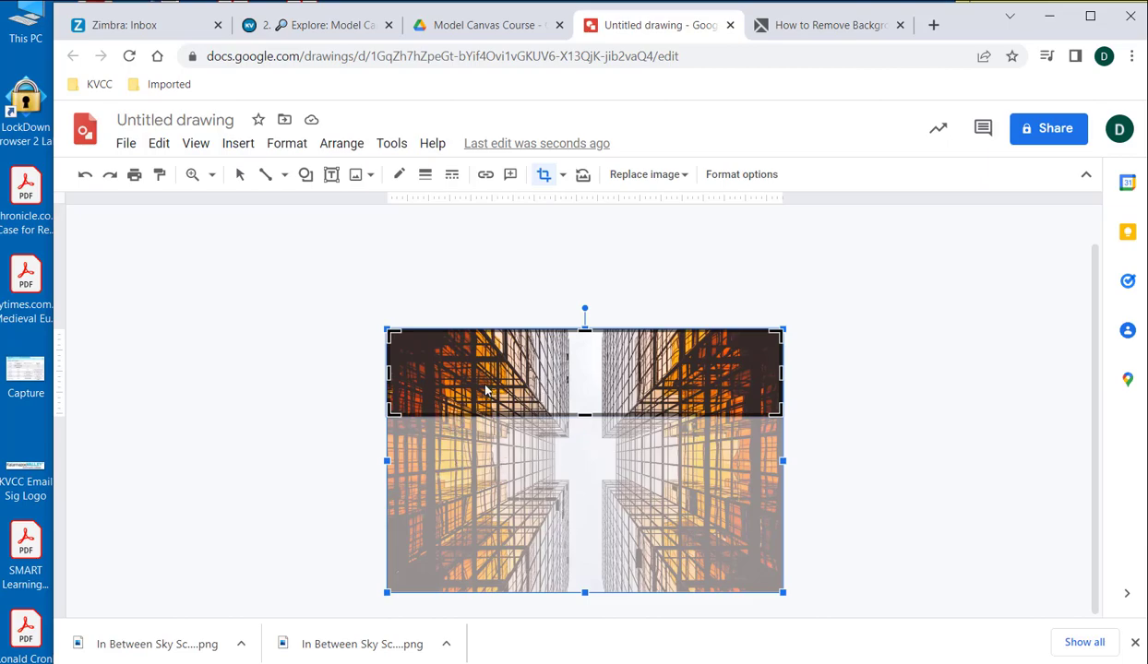
{"action": "key", "text": "Up"}
{"action": "key", "text": "Up"}
{"action": "key", "text": "Up"}
{"action": "key", "text": "Up"}
{"action": "key", "text": "Up"}
{"action": "key", "text": "Up"}
{"action": "key", "text": "Up"}
{"action": "key", "text": "Up"}
{"action": "key", "text": "Up"}
{"action": "key", "text": "Up"}
{"action": "key", "text": "Up"}
{"action": "key", "text": "Up"}
{"action": "key", "text": "Up"}
{"action": "key", "text": "Up"}
{"action": "key", "text": "Up"}
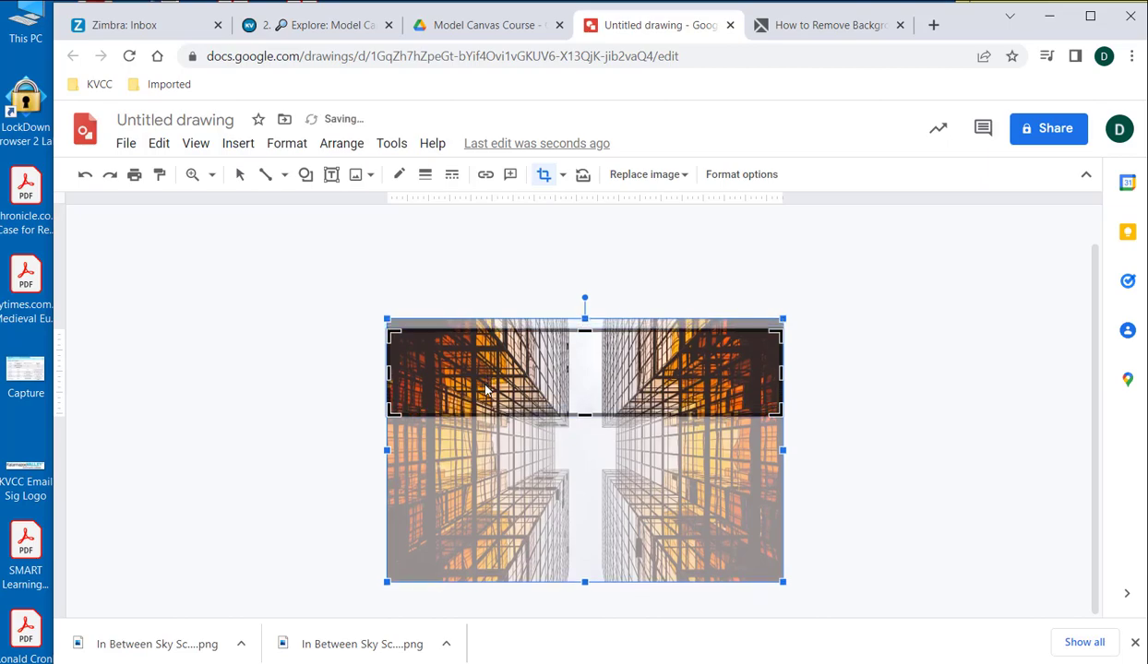
{"action": "key", "text": "Up"}
{"action": "key", "text": "Up"}
{"action": "key", "text": "Up"}
{"action": "key", "text": "Up"}
{"action": "key", "text": "Up"}
{"action": "key", "text": "Up"}
{"action": "key", "text": "Up"}
{"action": "key", "text": "Up"}
{"action": "key", "text": "Up"}
{"action": "key", "text": "Up"}
{"action": "key", "text": "Up"}
{"action": "key", "text": "Up"}
{"action": "key", "text": "Up"}
{"action": "key", "text": "Up"}
{"action": "key", "text": "Up"}
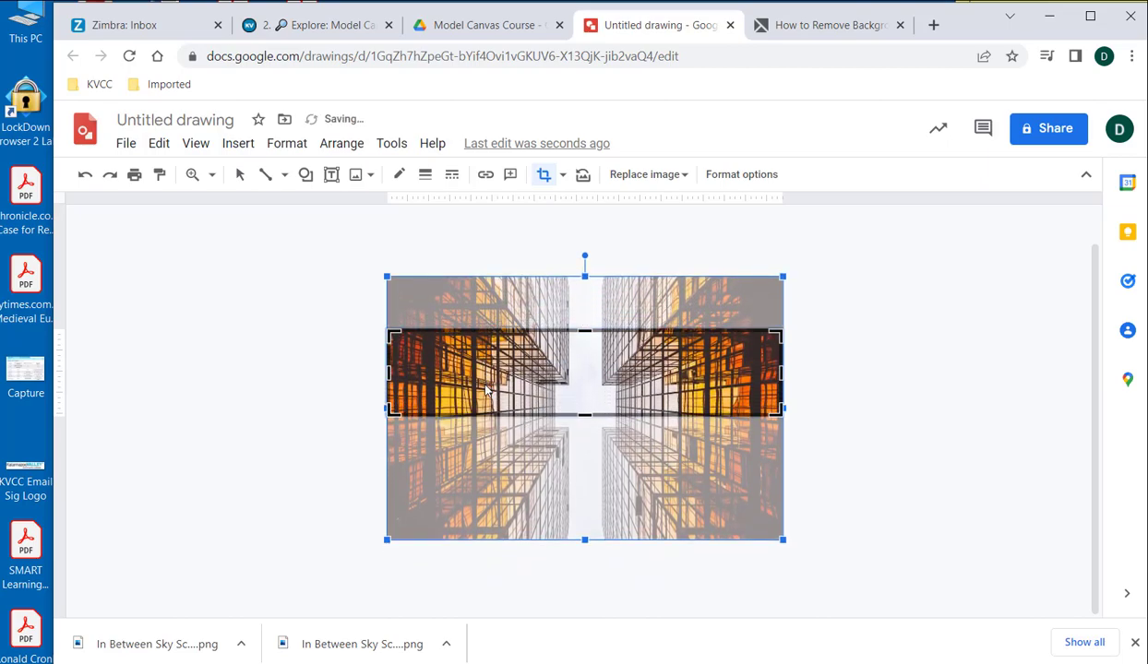
{"action": "key", "text": "Up"}
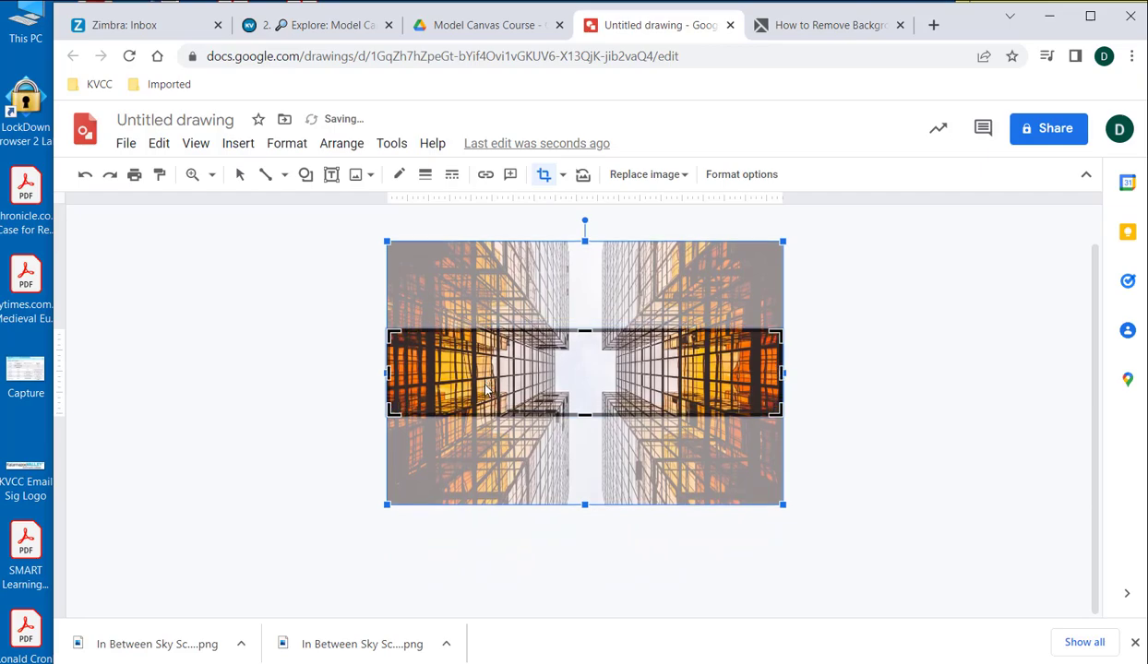
{"action": "key", "text": "Down"}
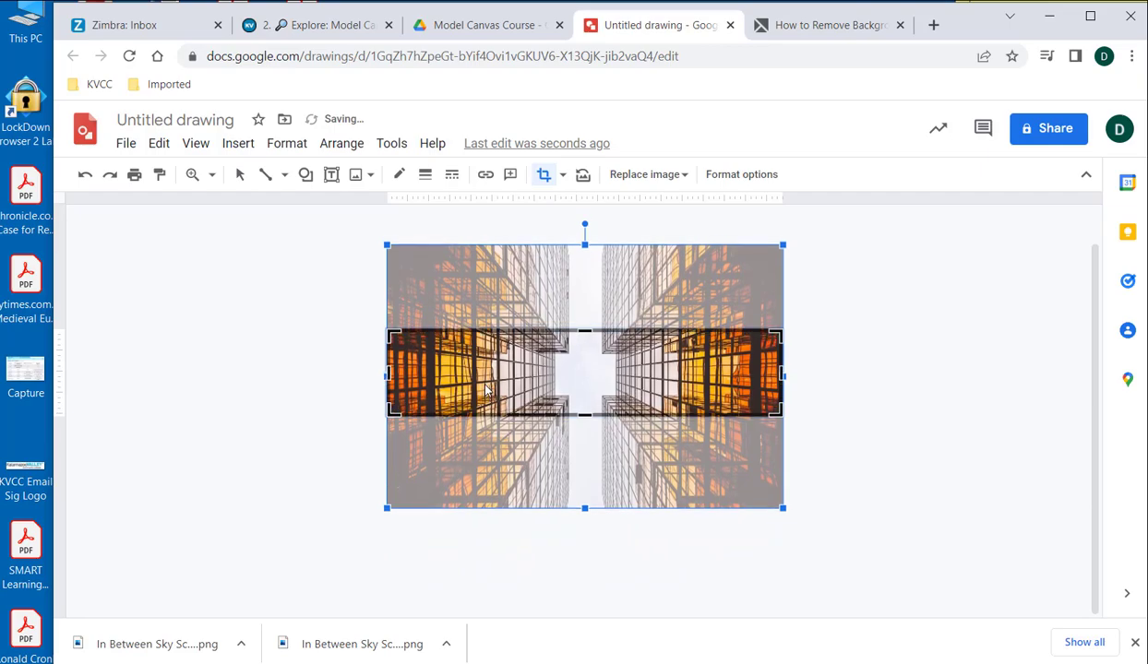
{"action": "key", "text": "Return"}
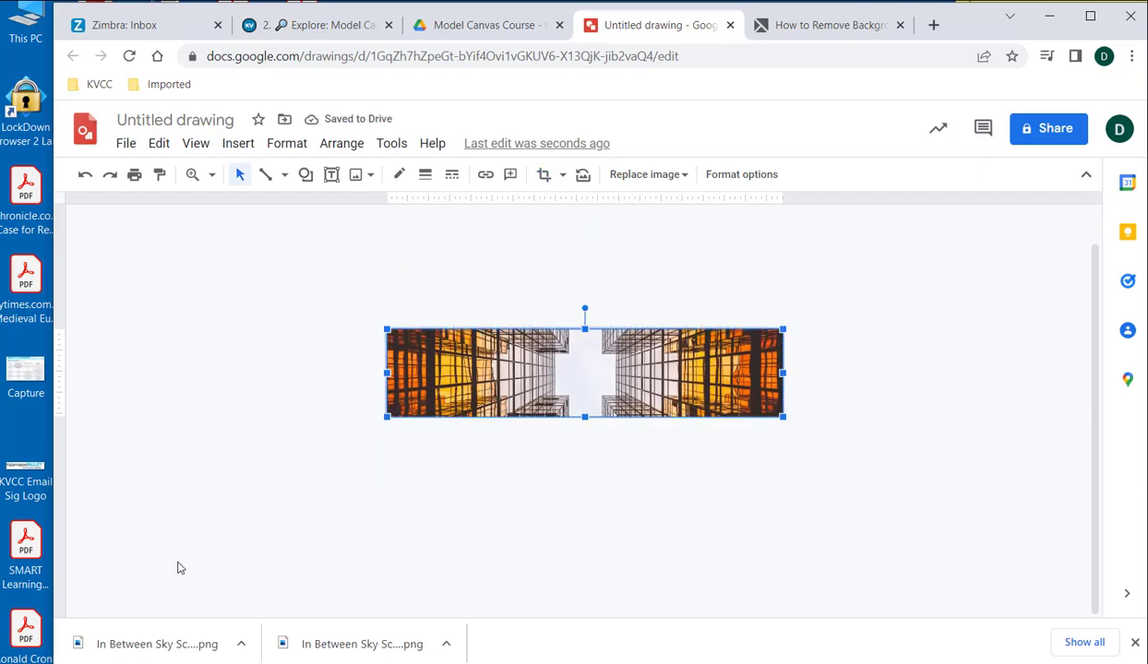
{"action": "left_click", "coordinate": [362, 644]}
{"action": "left_click", "coordinate": [687, 498]}
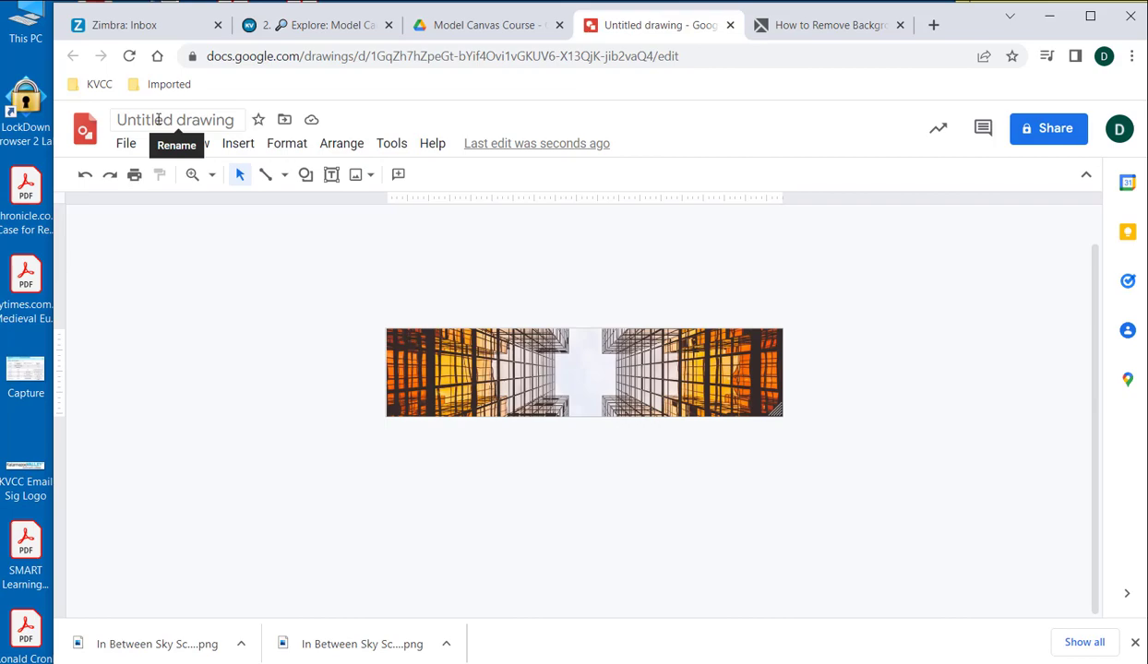
Rename the drawing to 'Buildings'
{"action": "left_click", "coordinate": [158, 119]}
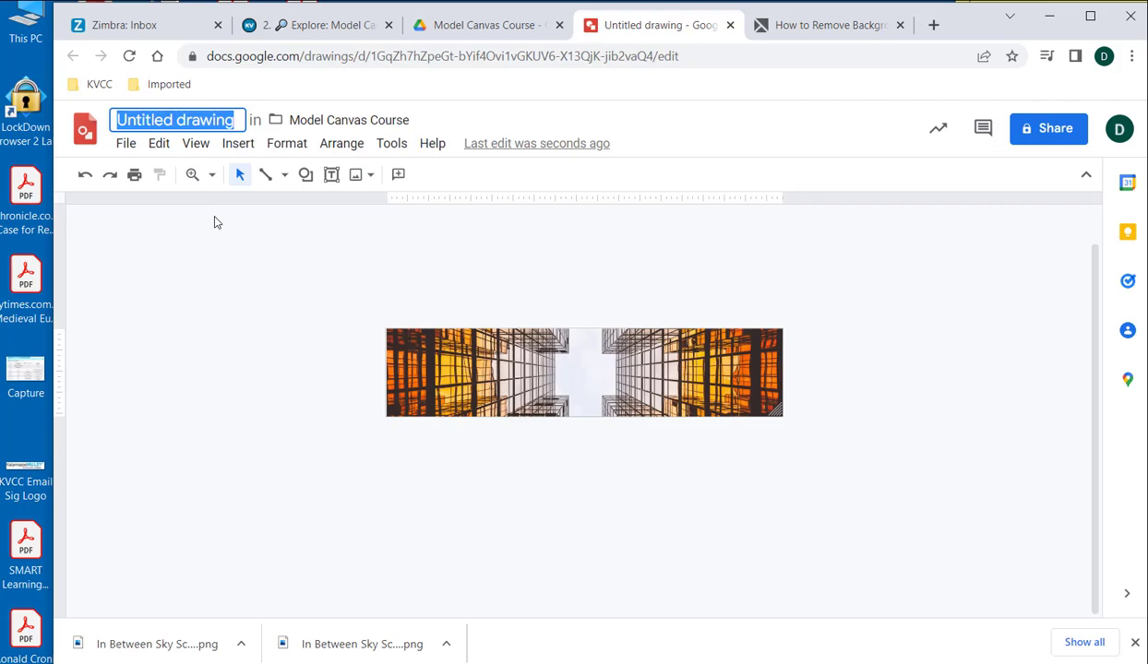
{"action": "type", "text": "Buildings"}
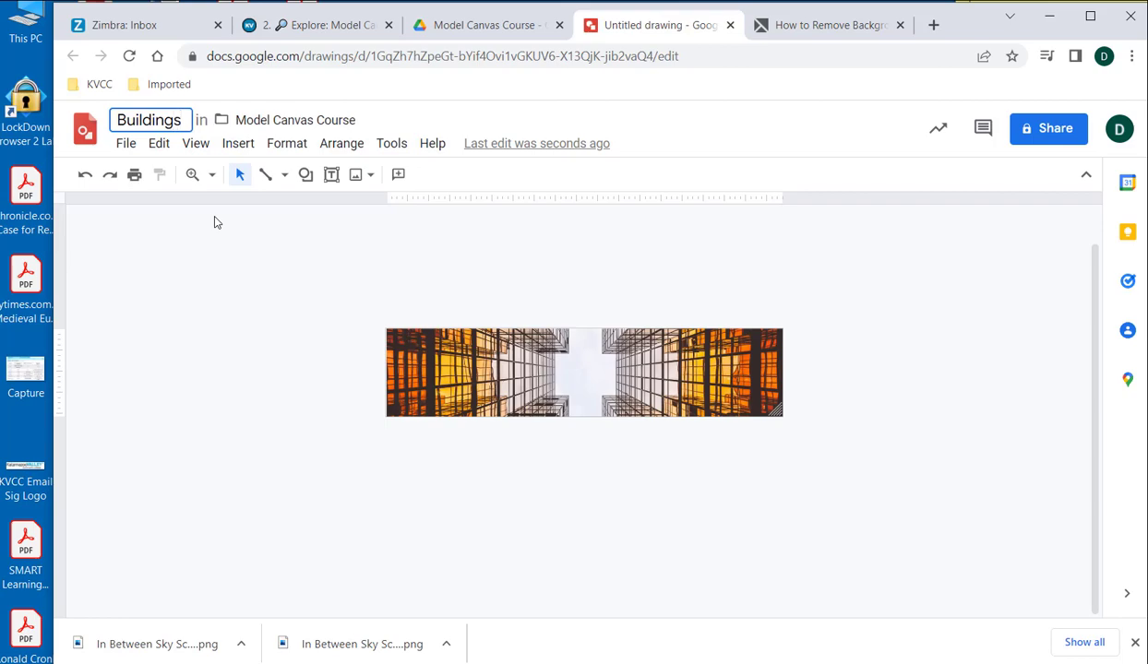
{"action": "key", "text": "Return"}
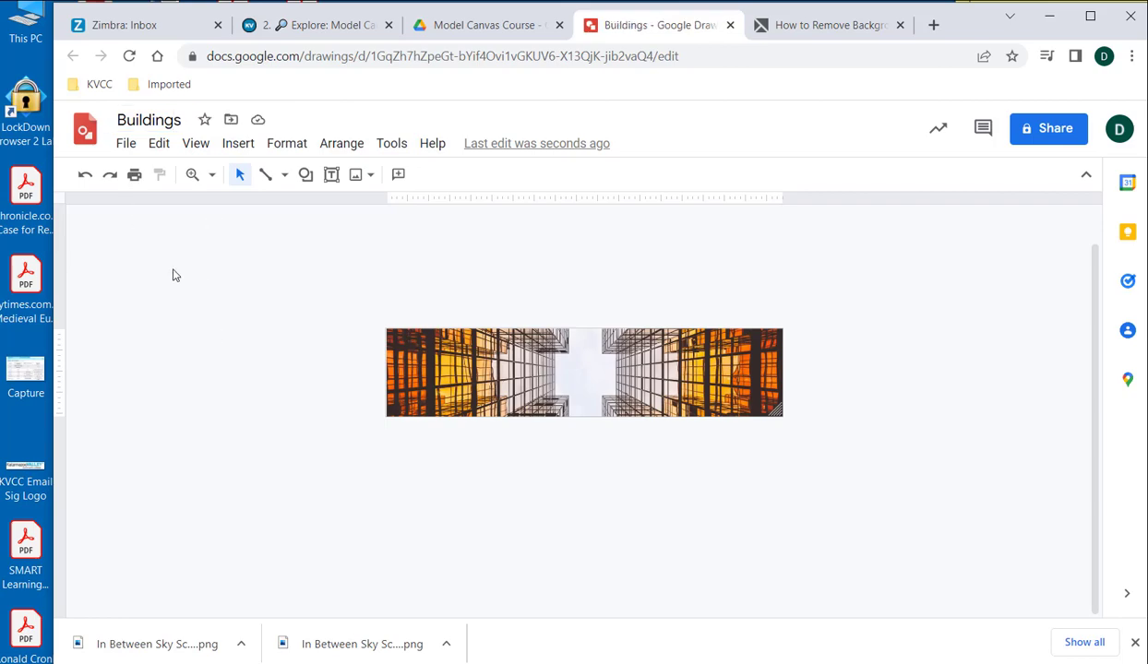
Download the drawing as a PNG image into the Model Canvas Course folder
{"action": "left_click", "coordinate": [125, 145]}
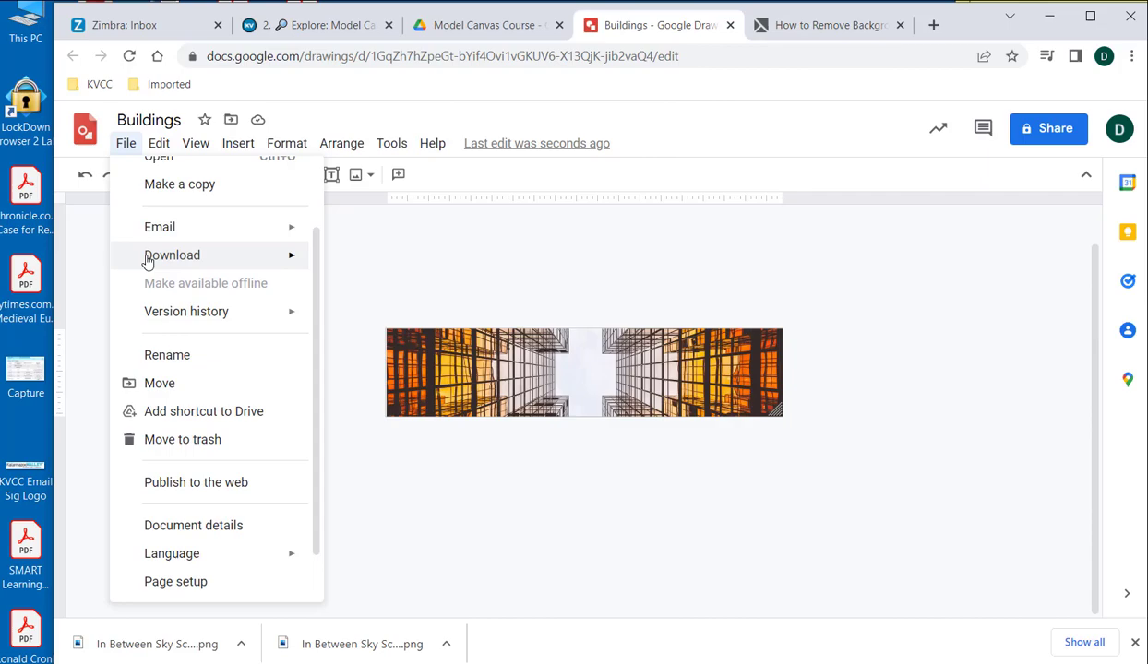
{"action": "mouse_move", "coordinate": [146, 259]}
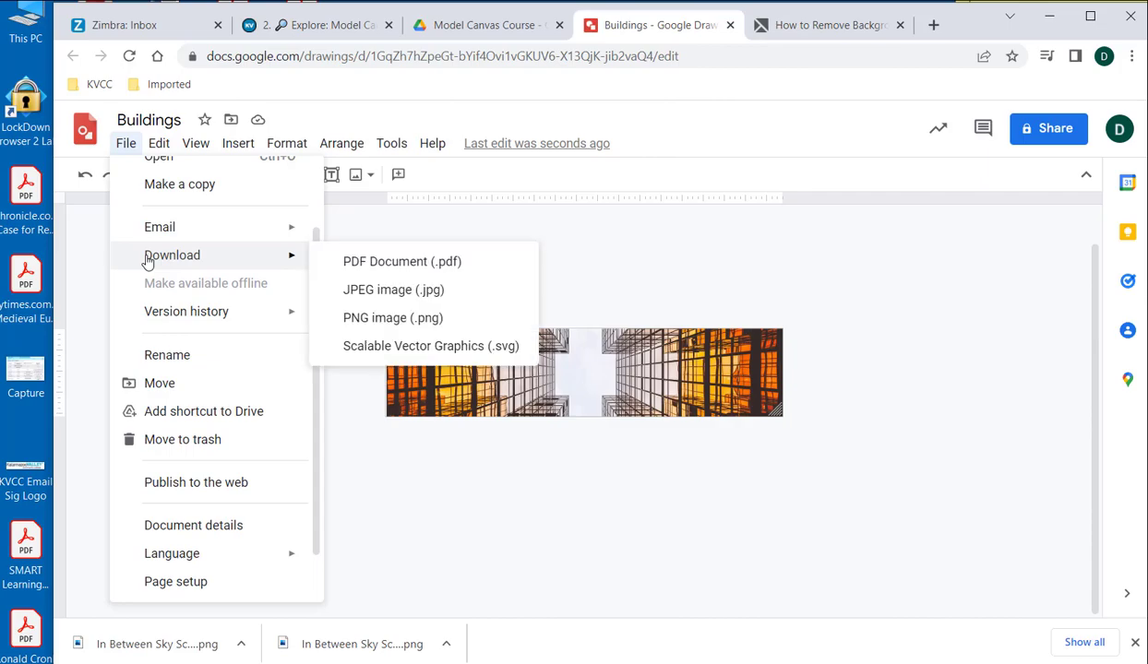
{"action": "left_click", "coordinate": [370, 319]}
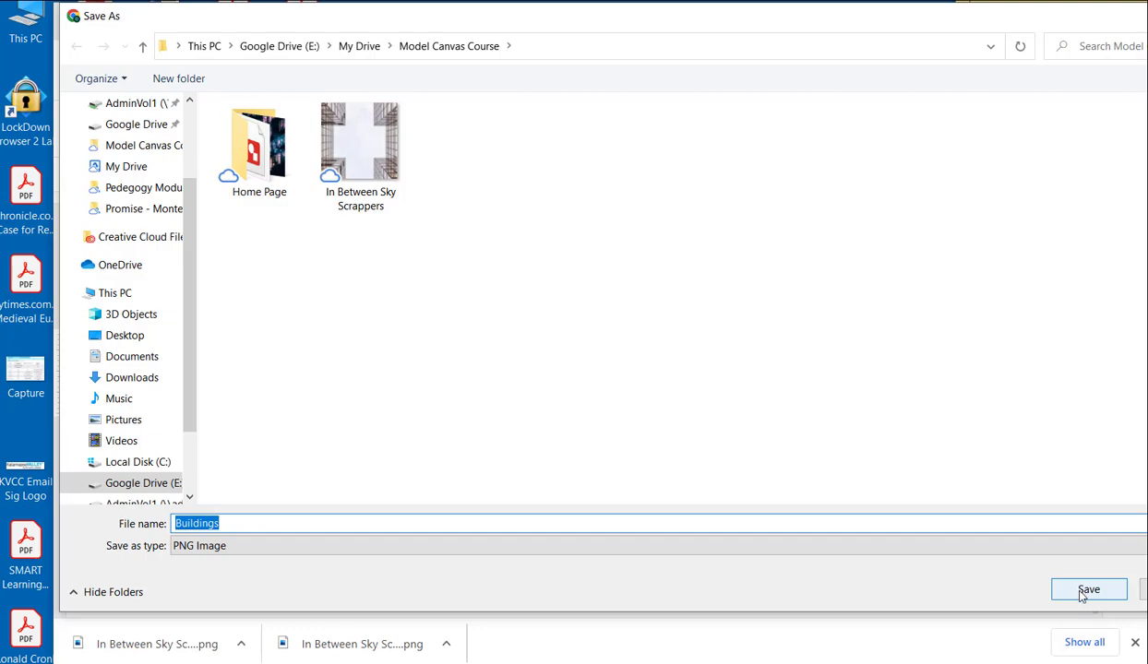
{"action": "left_click", "coordinate": [1085, 591]}
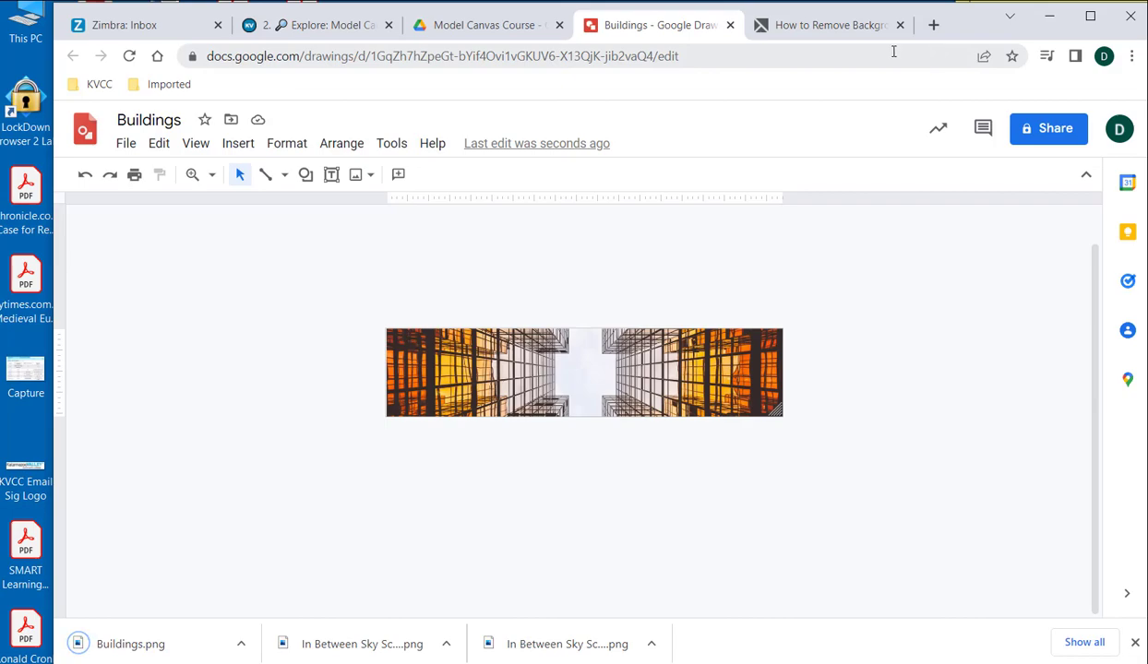
Back in the Explore page editor, delete the old building image
{"action": "left_click_drag", "start_coordinate": [967, 26], "coordinate": [948, 29]}
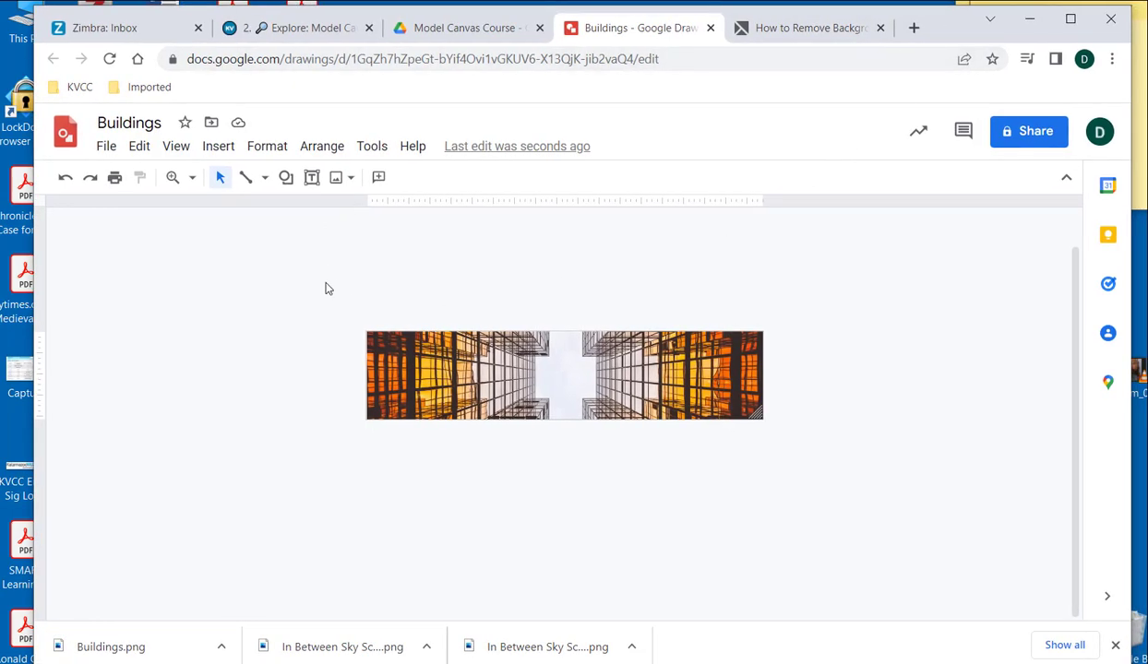
{"action": "left_click", "coordinate": [293, 35]}
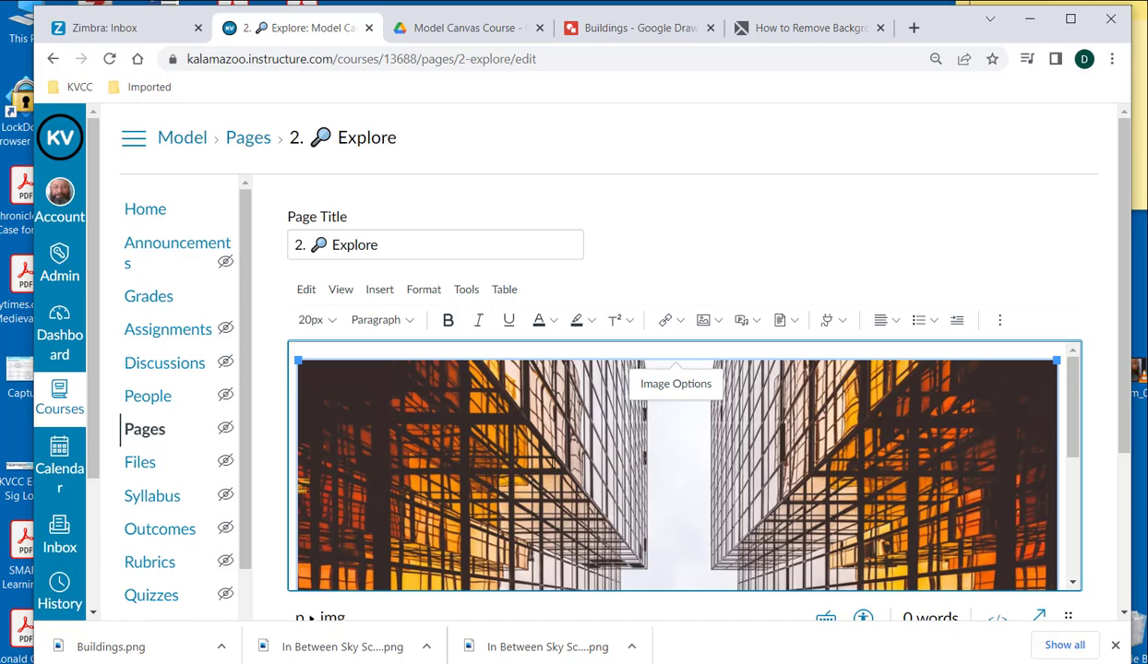
{"action": "key", "text": "Delete"}
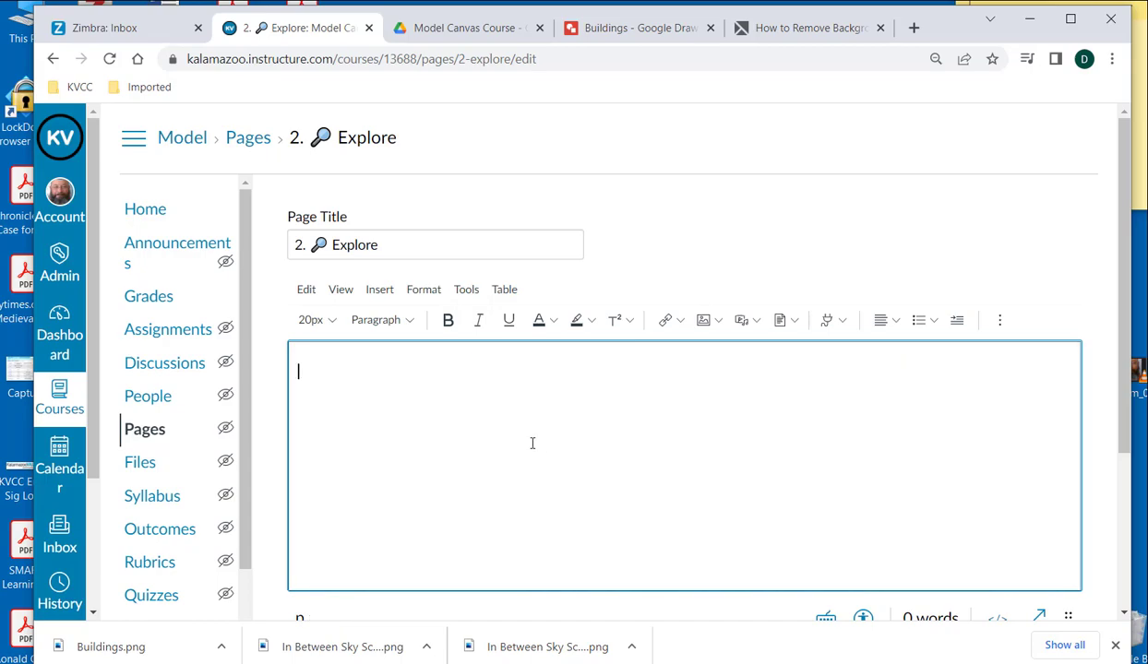
Bring up the Upload Image dialog from the Insert > Image menu
{"action": "left_click", "coordinate": [380, 290]}
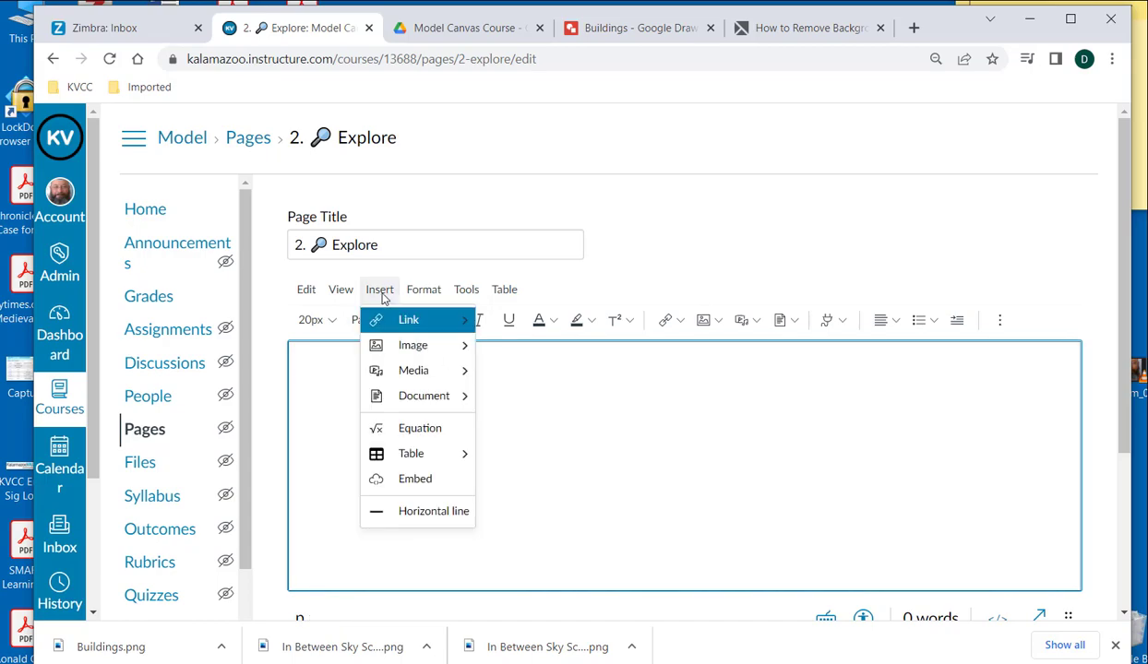
{"action": "mouse_move", "coordinate": [392, 349]}
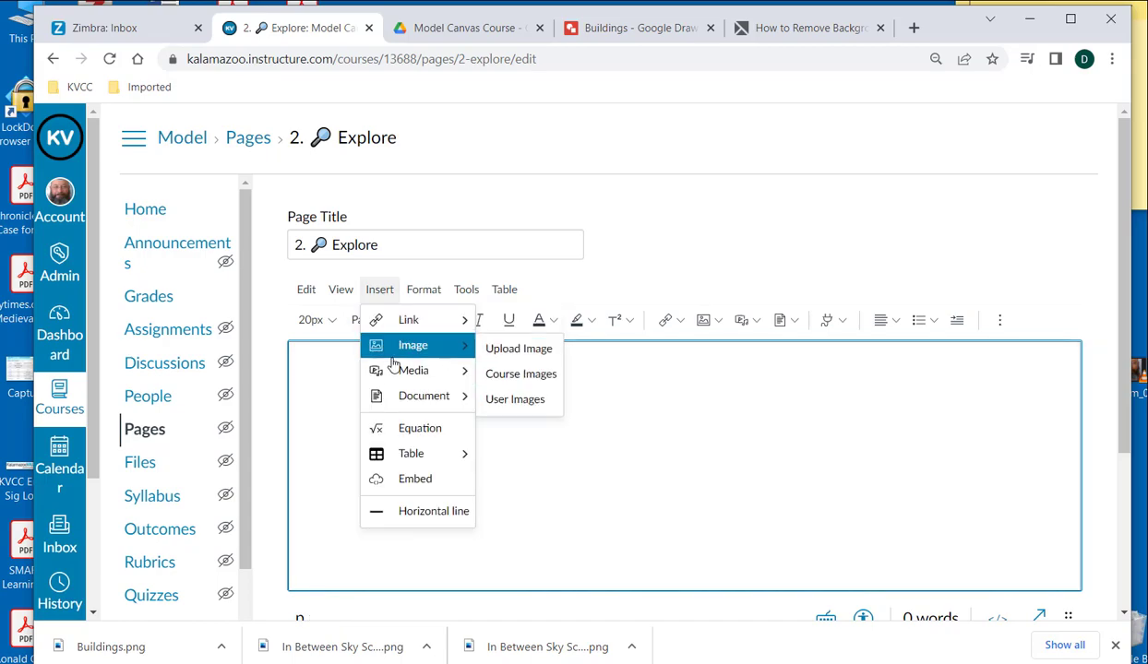
{"action": "left_click", "coordinate": [542, 358]}
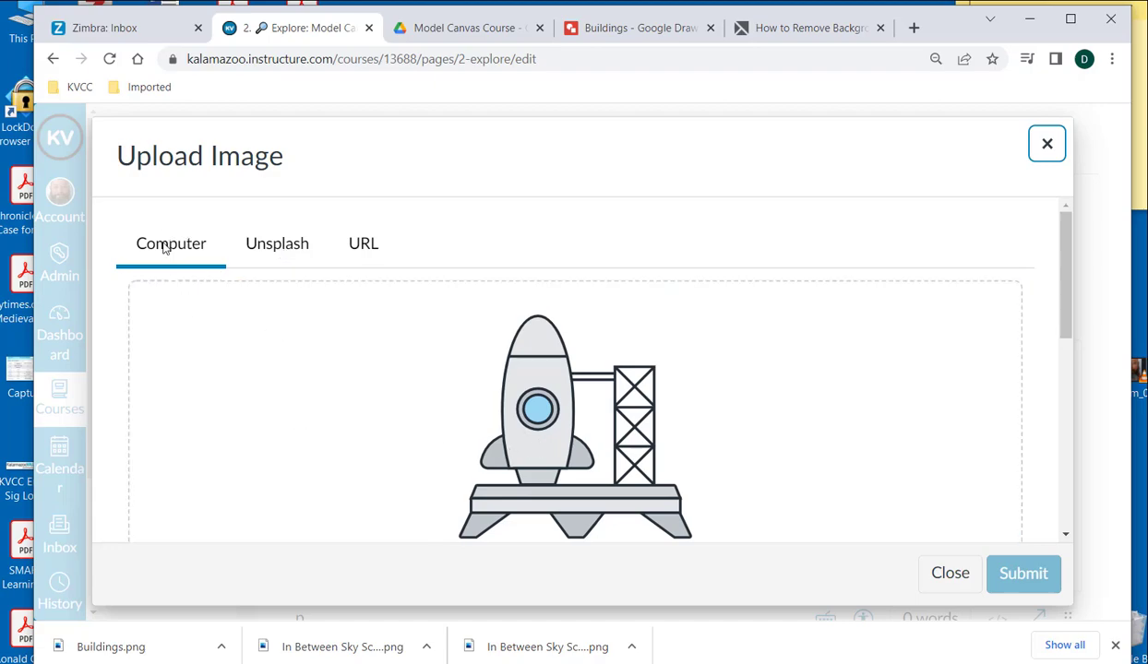
Upload Buildings.png from the computer and insert it into the Explore page body
{"action": "scroll", "coordinate": [646, 516], "scroll_direction": "down", "scroll_amount": 3}
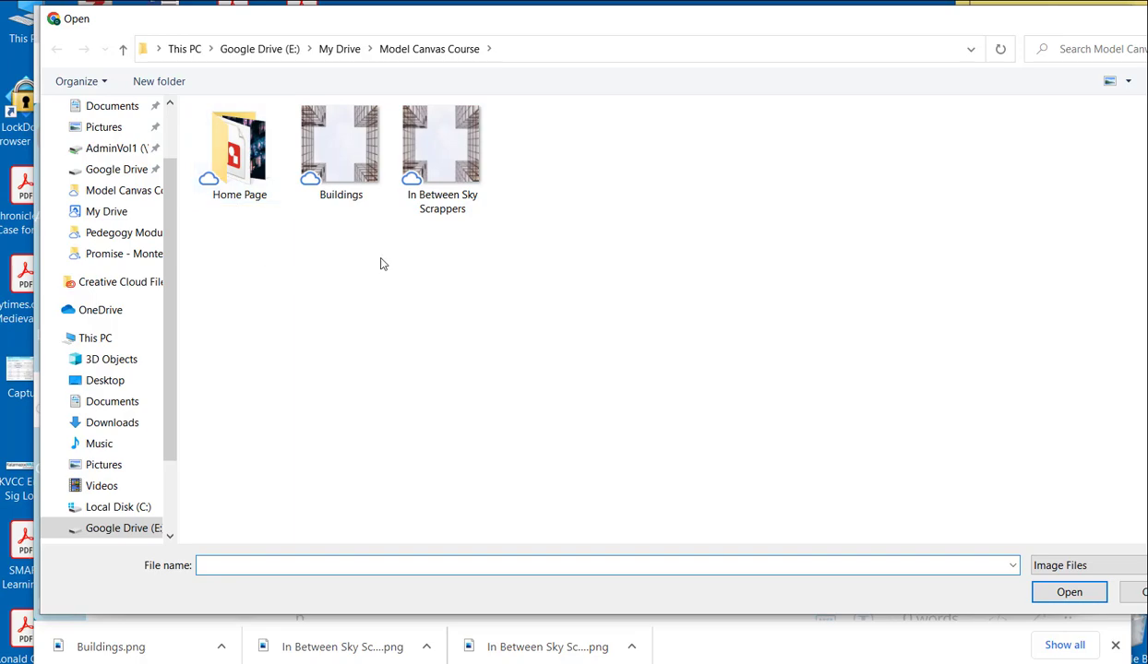
{"action": "left_click", "coordinate": [329, 152]}
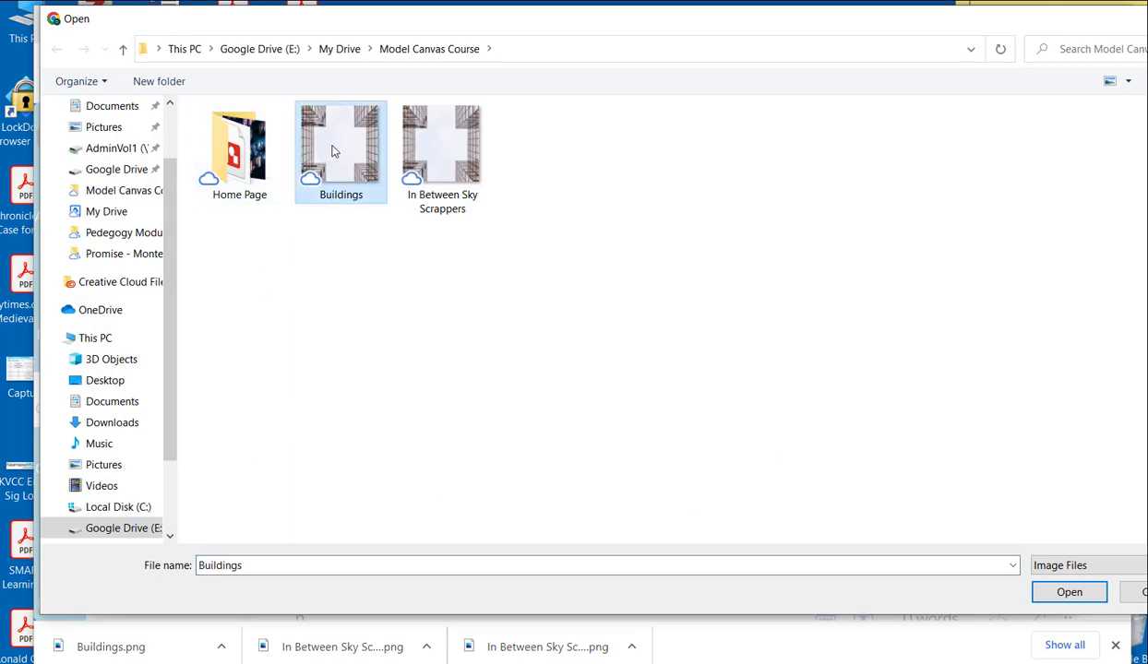
{"action": "left_click", "coordinate": [1055, 601]}
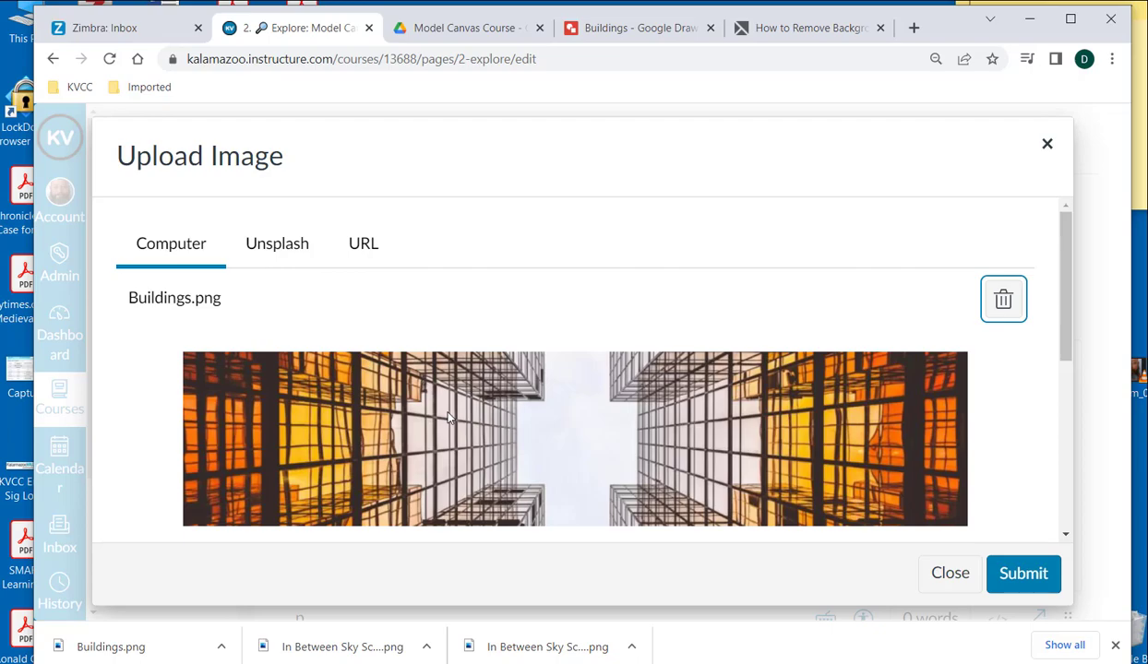
{"action": "left_click", "coordinate": [1014, 585]}
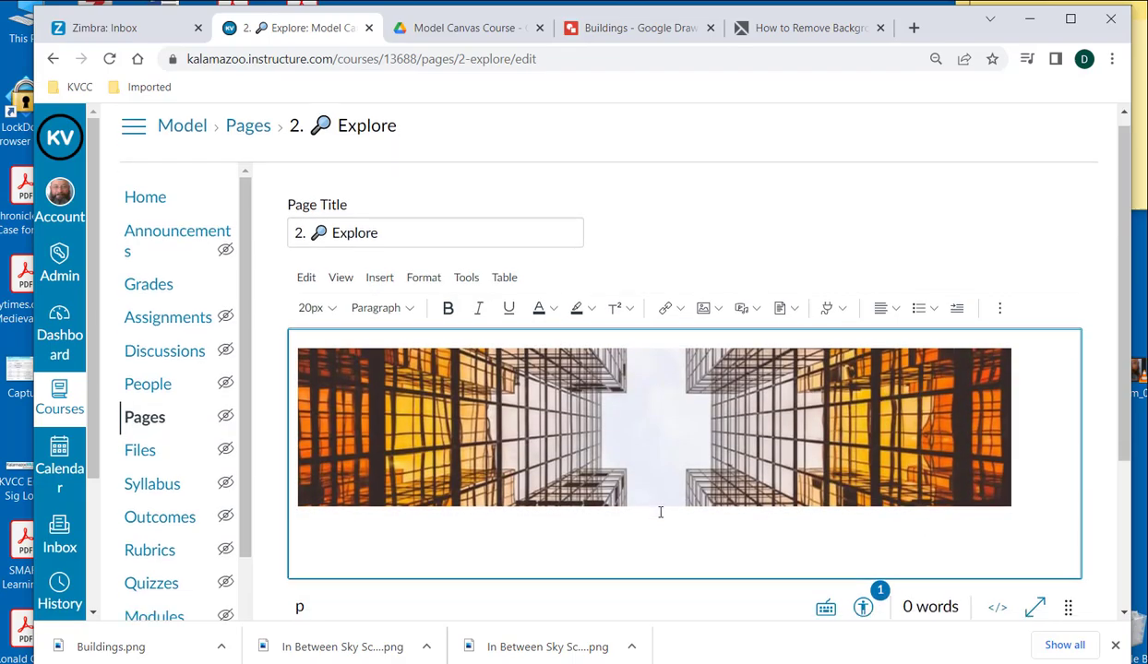
{"action": "scroll", "coordinate": [660, 512], "scroll_direction": "down", "scroll_amount": 1}
{"action": "scroll", "coordinate": [669, 454], "scroll_direction": "down", "scroll_amount": 1}
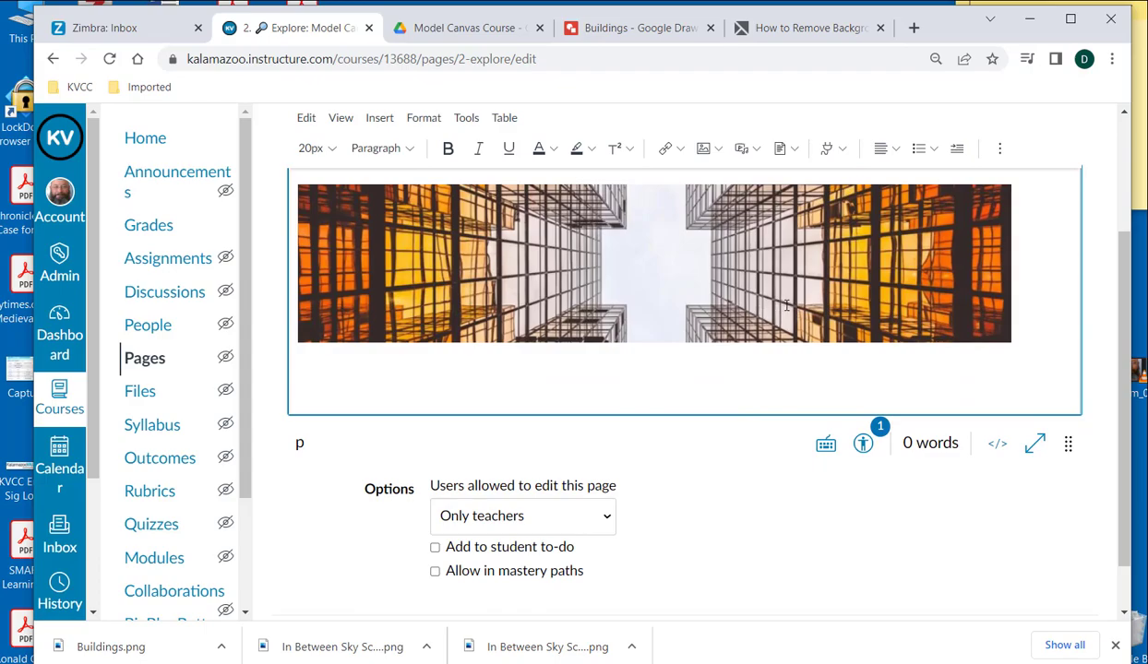
{"action": "scroll", "coordinate": [572, 235], "scroll_direction": "up", "scroll_amount": 1}
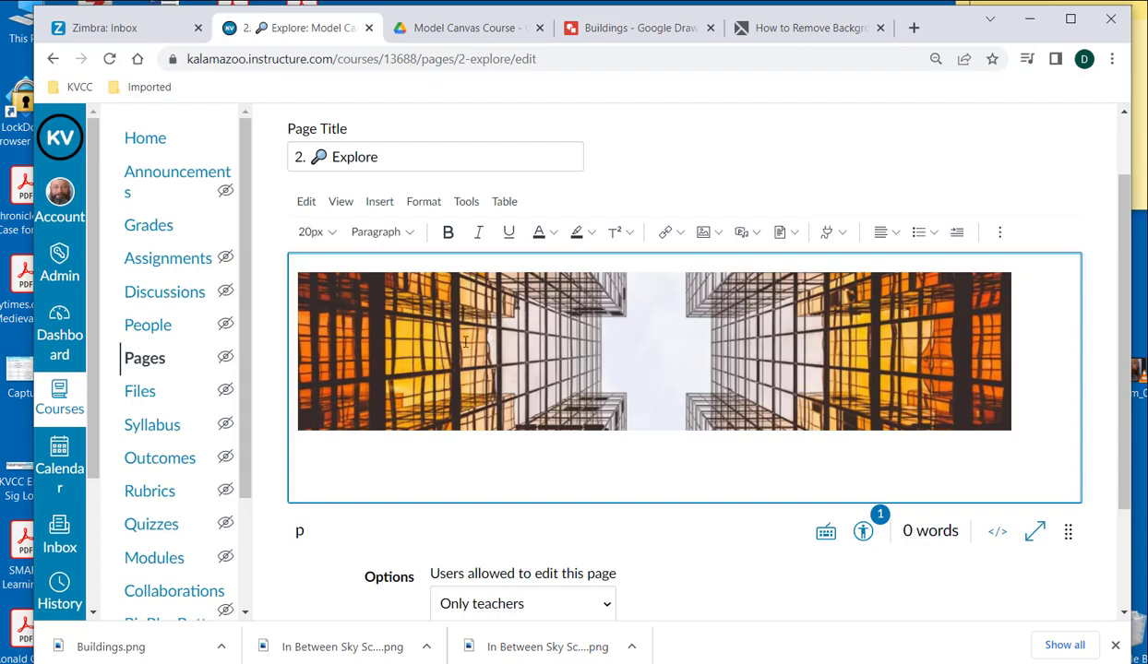
{"action": "scroll", "coordinate": [939, 345], "scroll_direction": "down", "scroll_amount": 1}
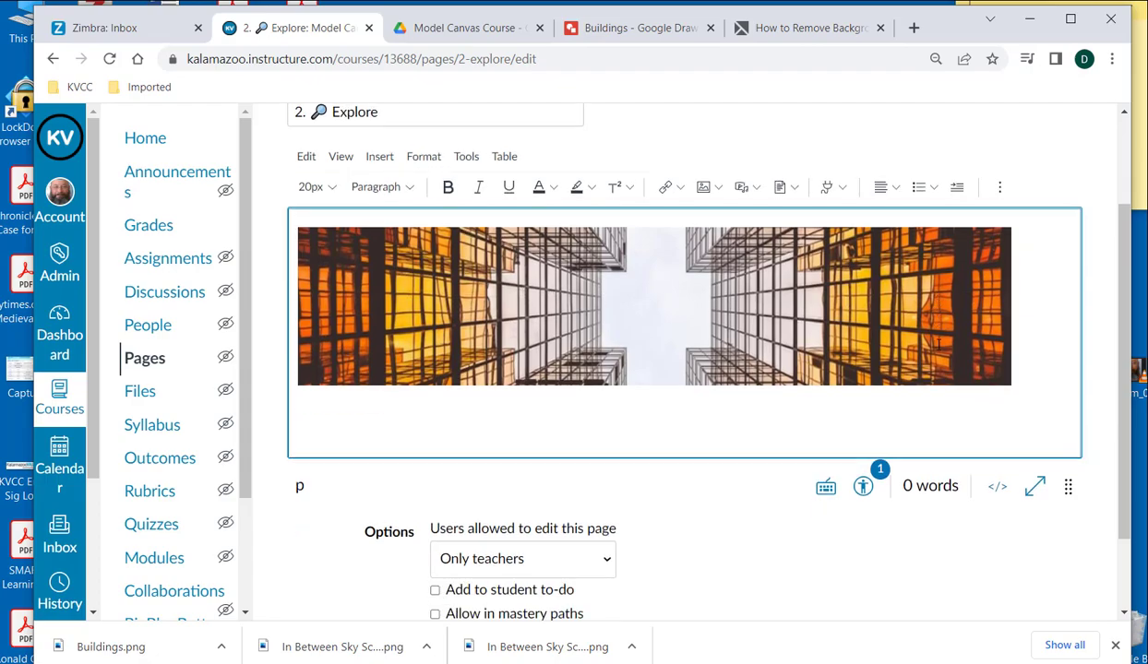
{"action": "scroll", "coordinate": [938, 344], "scroll_direction": "down", "scroll_amount": 1}
{"action": "scroll", "coordinate": [638, 360], "scroll_direction": "down", "scroll_amount": 1}
{"action": "scroll", "coordinate": [633, 348], "scroll_direction": "up", "scroll_amount": 2}
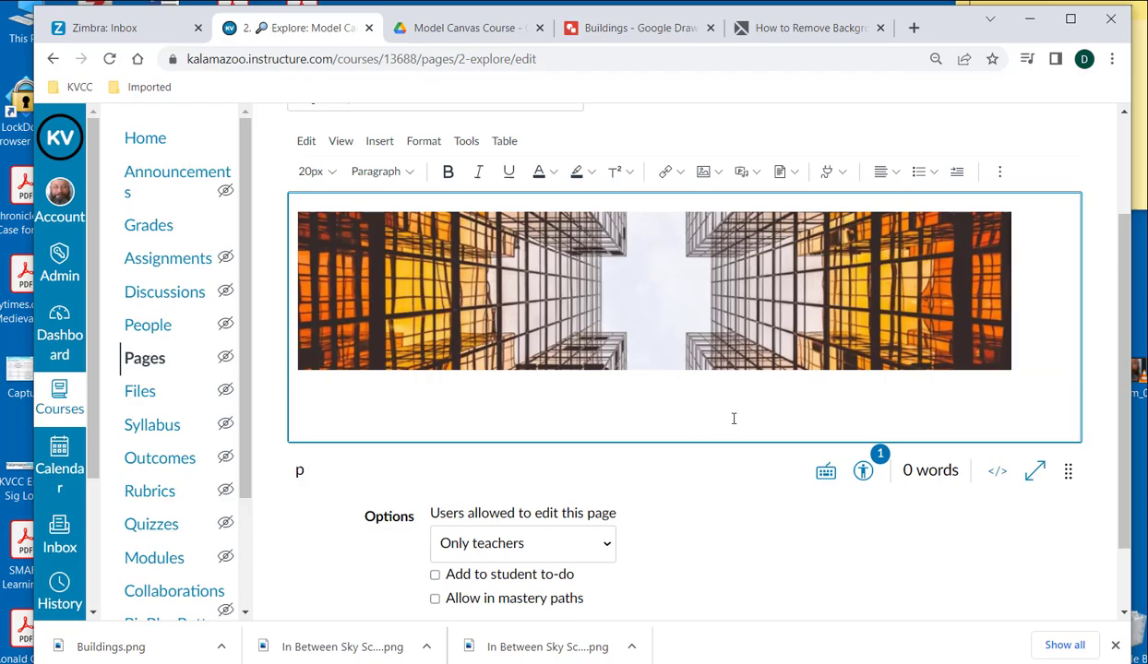
{"action": "scroll", "coordinate": [664, 390], "scroll_direction": "down", "scroll_amount": 1}
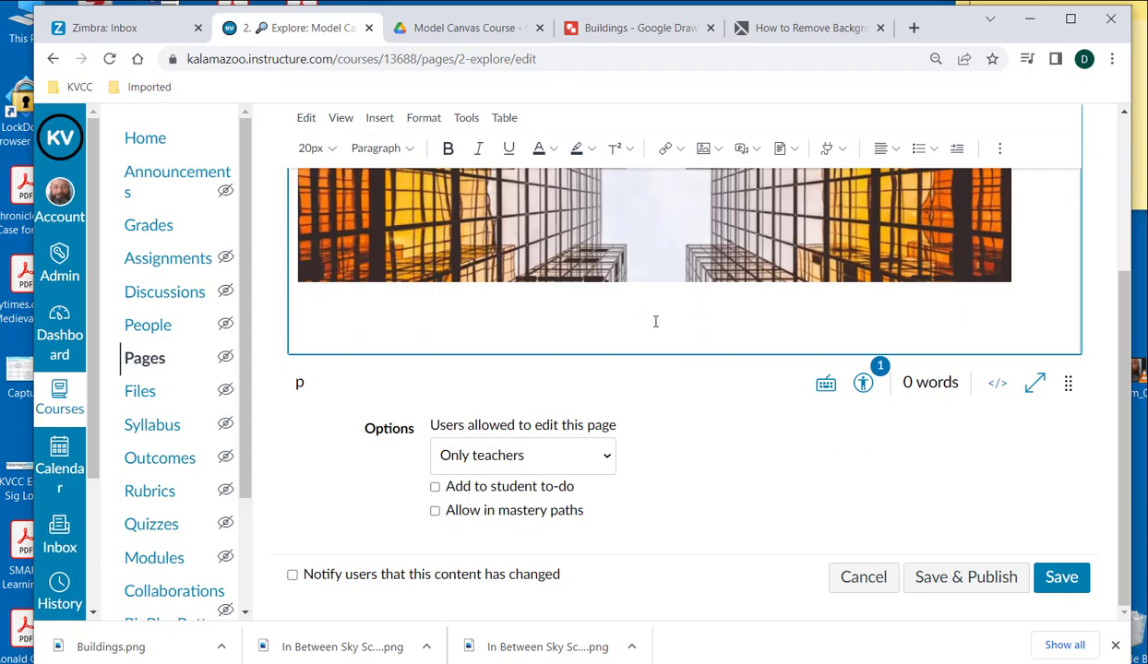
{"action": "scroll", "coordinate": [655, 321], "scroll_direction": "up", "scroll_amount": 2}
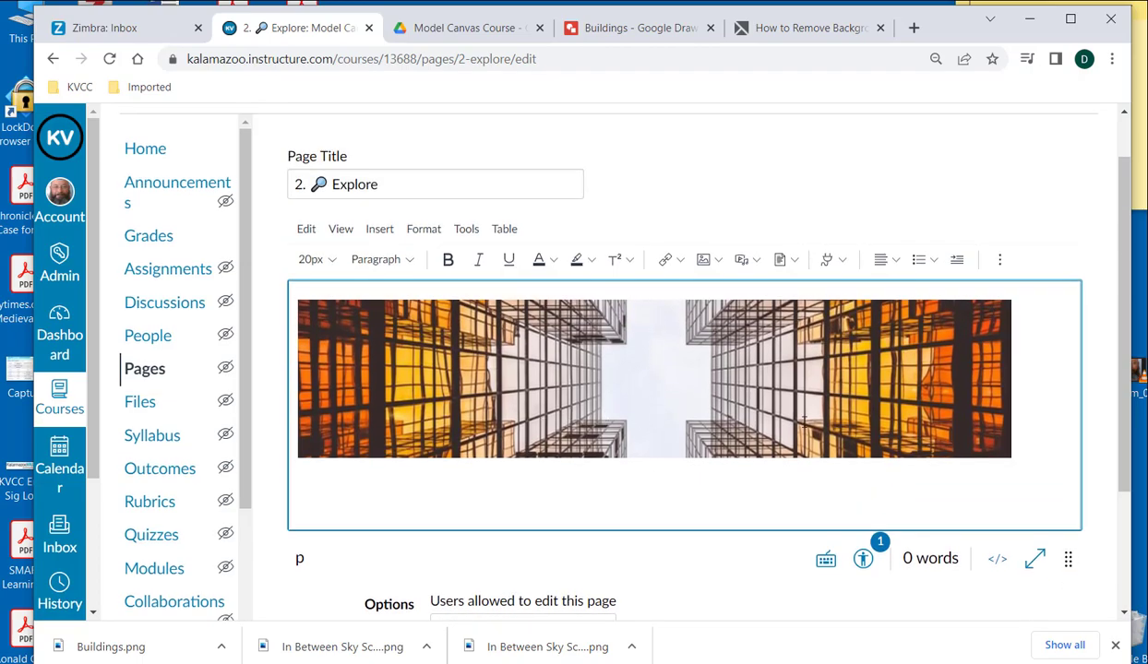